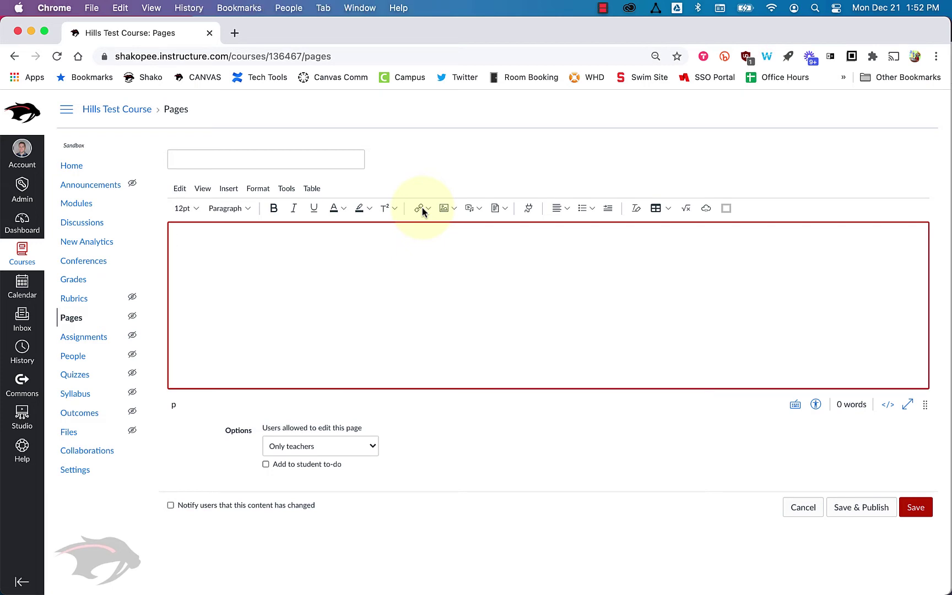
Step: Insert a course link to the assignment "Civil War Check-in- Requires Respondus LockDown Browser" in the page body
click(429, 213)
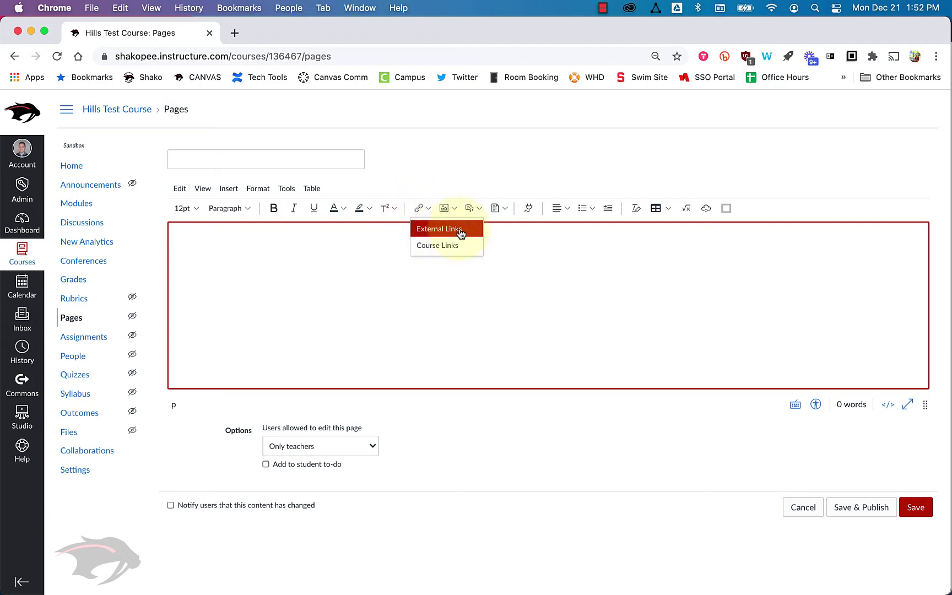
click(433, 249)
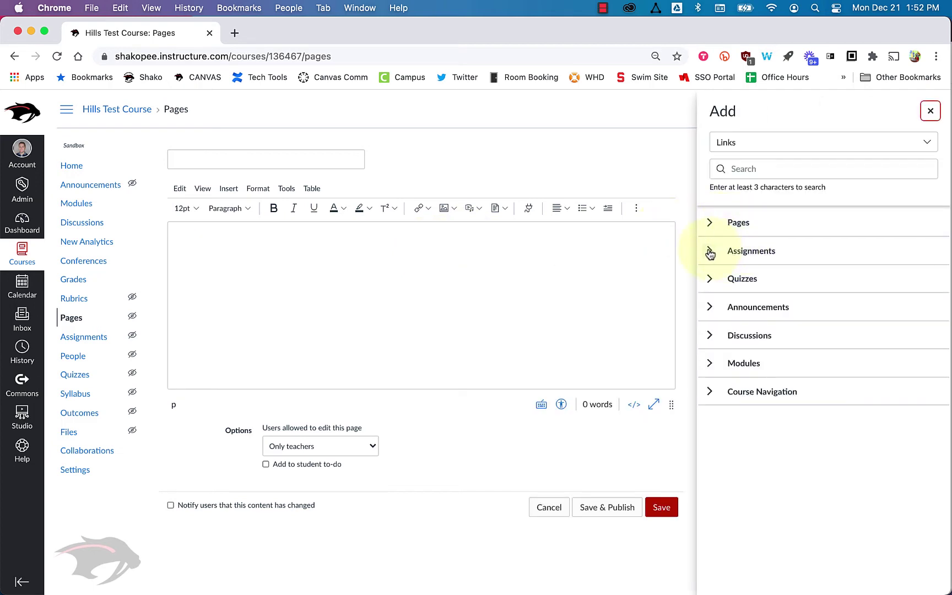
click(710, 252)
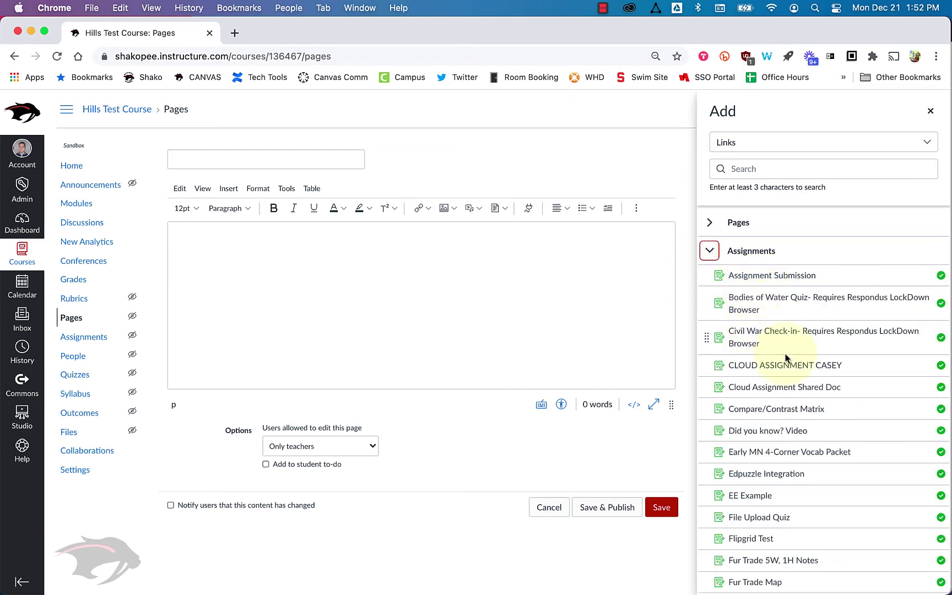
drag(736, 335, 178, 251)
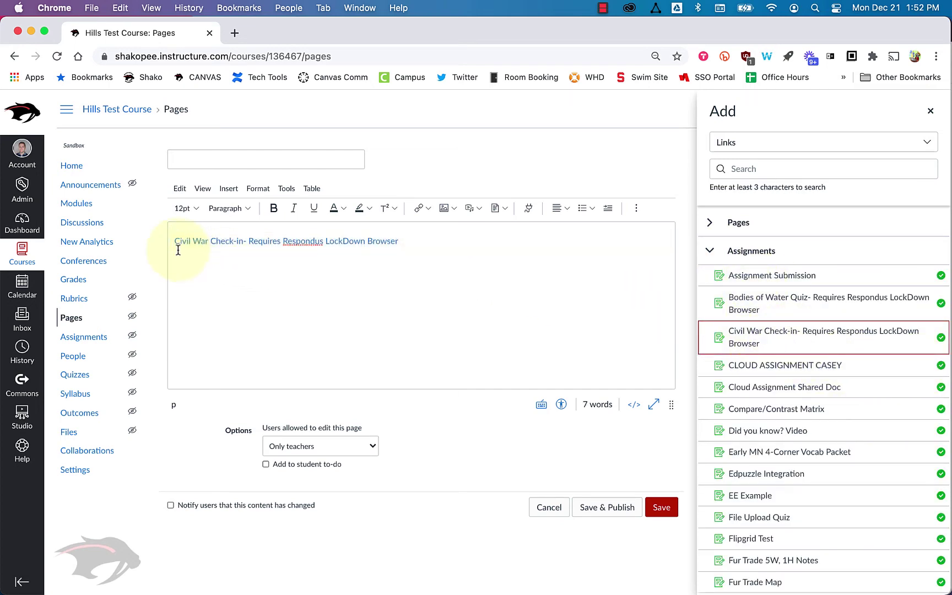
click(421, 249)
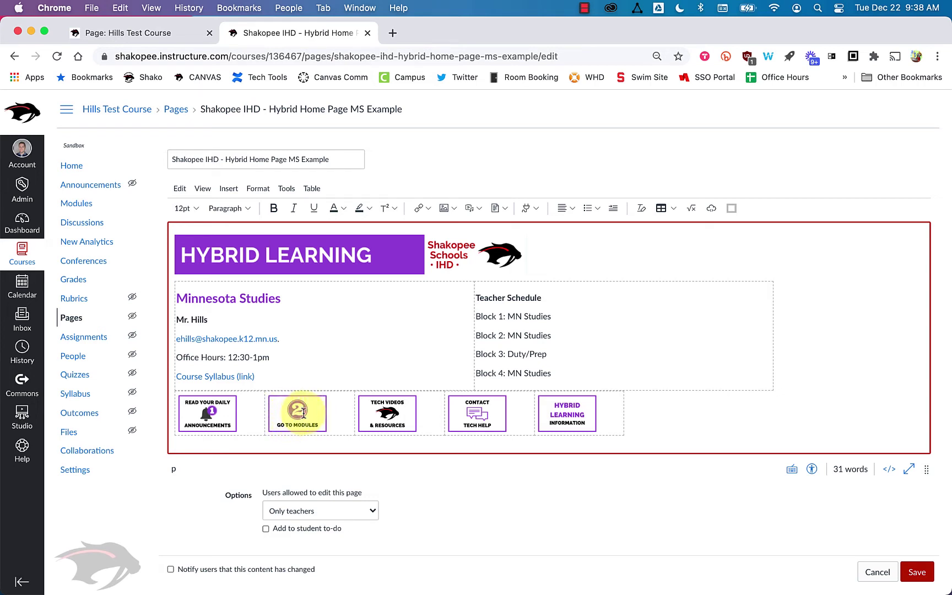
Step: Link the "Go to Modules" image on the hybrid home page to Modules from the course navigation links and save the page
click(315, 409)
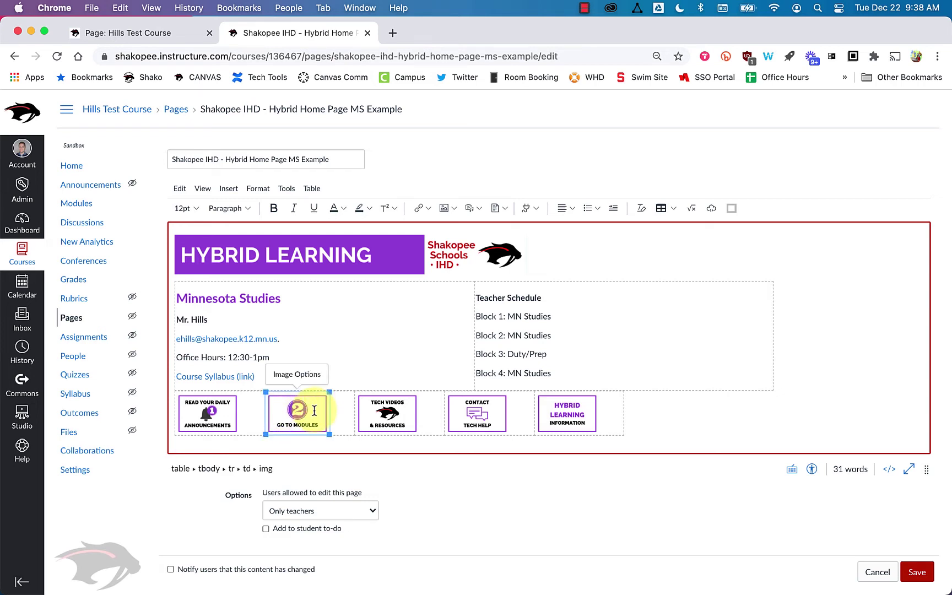
click(429, 209)
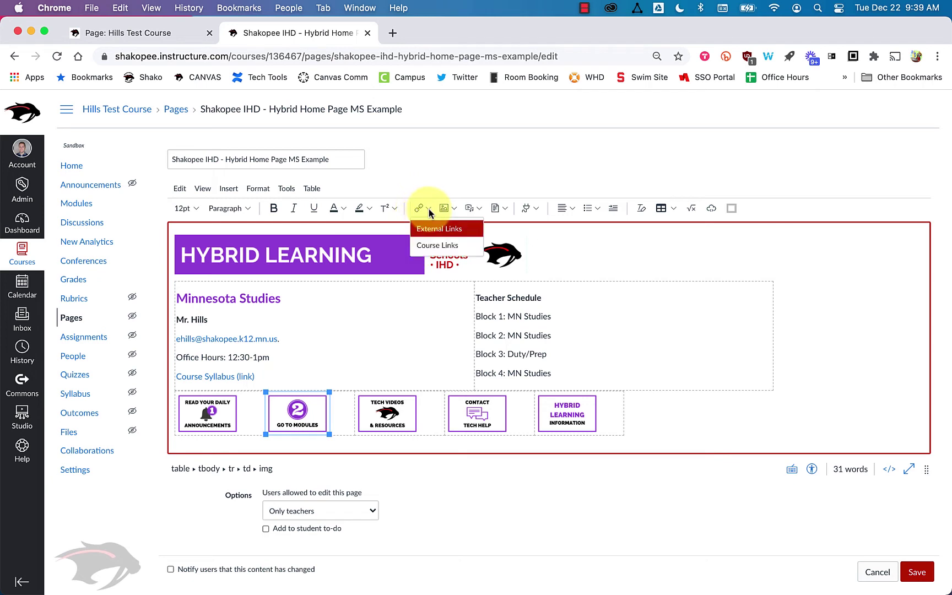
click(449, 249)
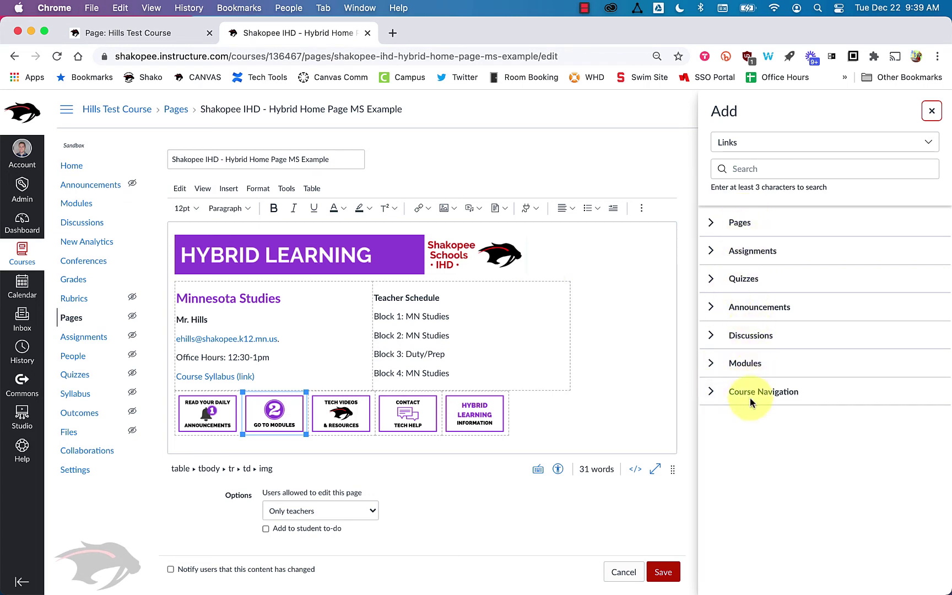
click(719, 368)
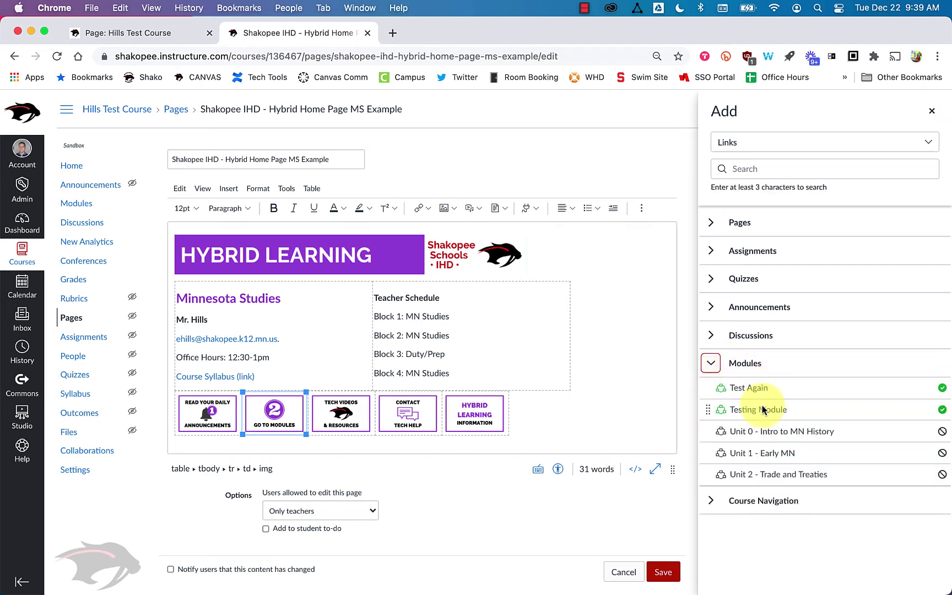
click(709, 366)
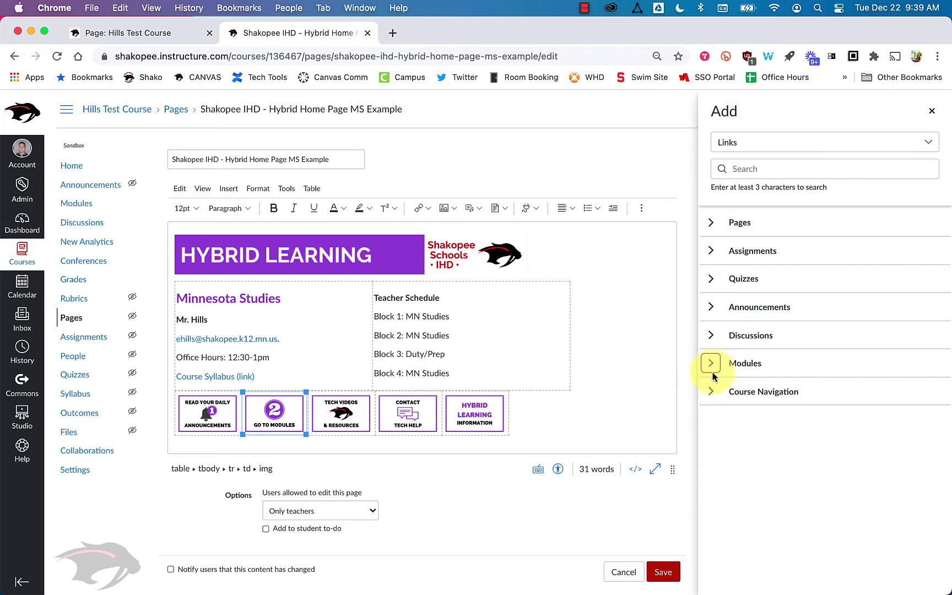
click(709, 394)
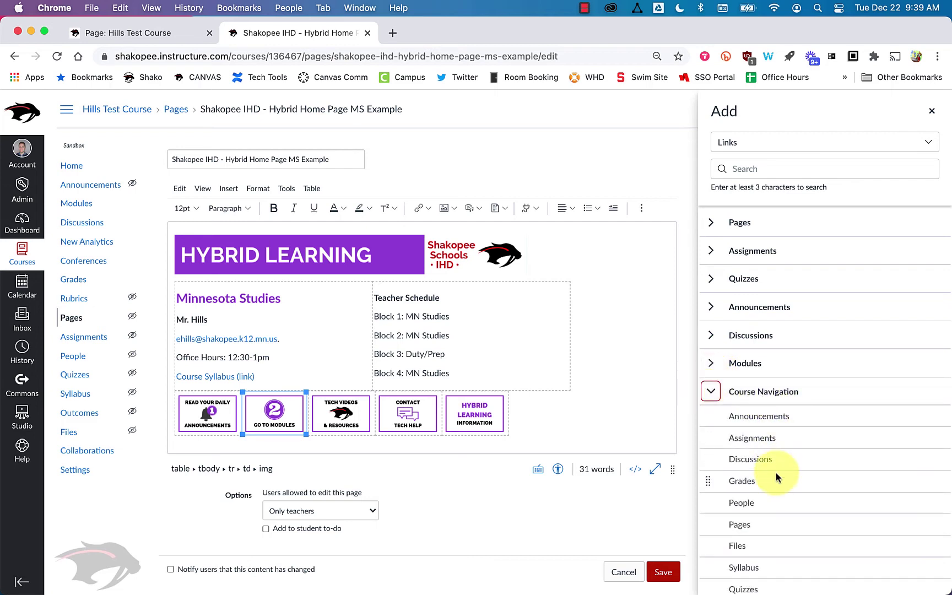
scroll(733, 429, down, 2)
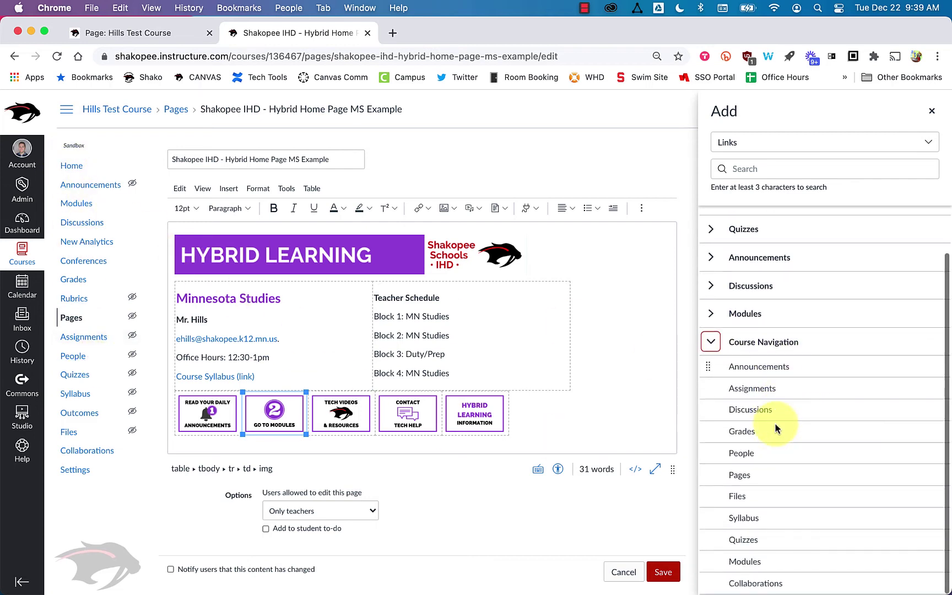
click(741, 562)
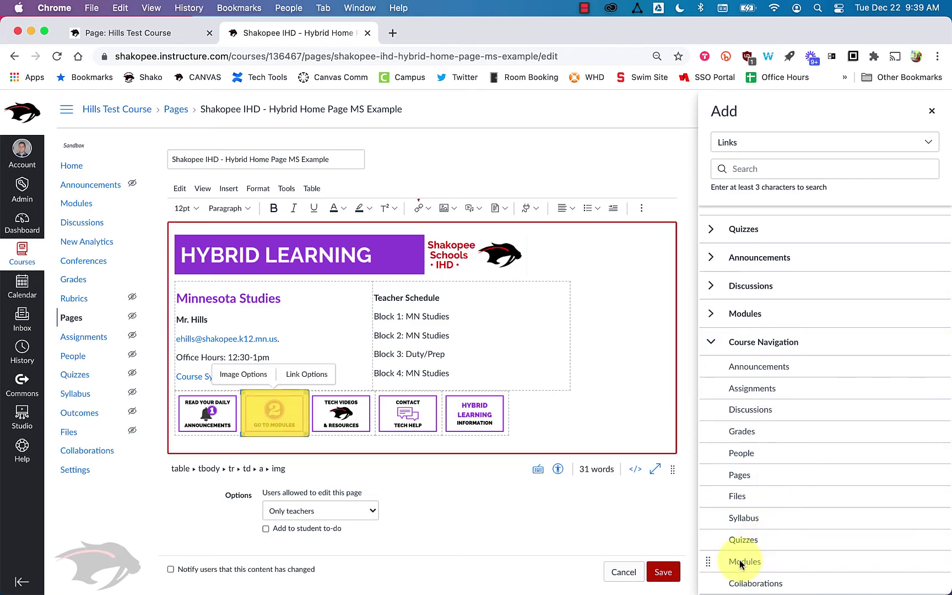
click(664, 573)
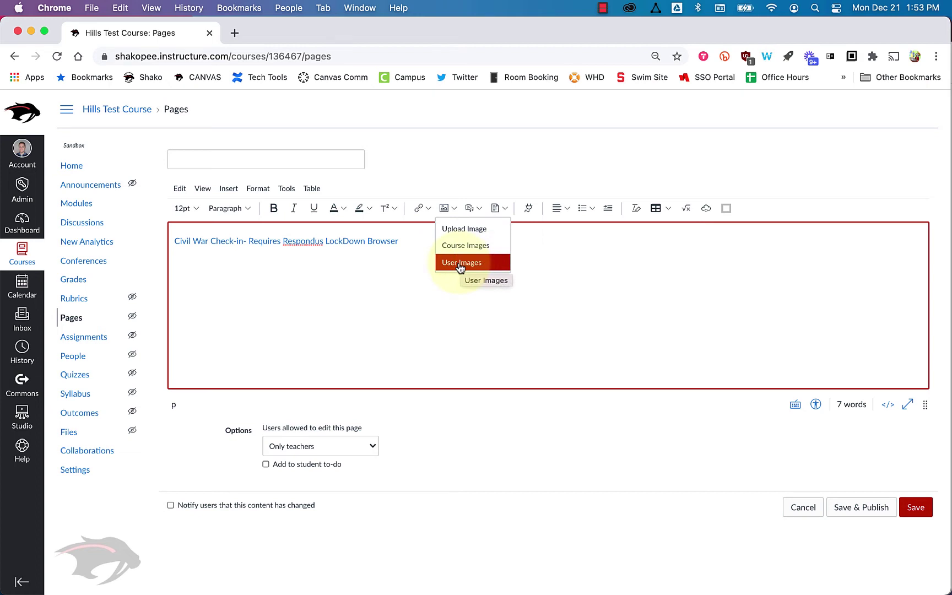
Step: Search Unsplash for "dog" and embed the photo of the sitting yellow Labrador below the assignment link
click(479, 232)
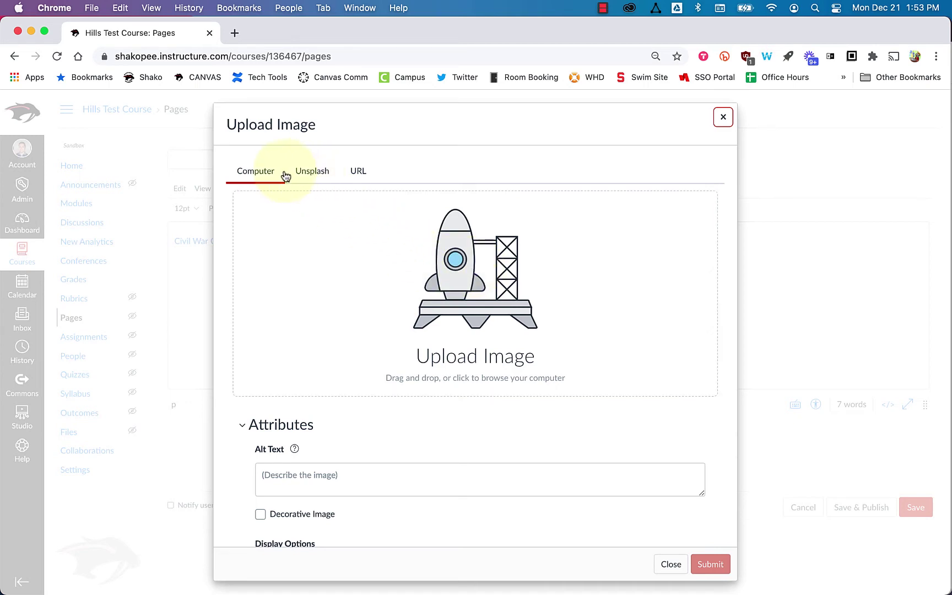
click(316, 175)
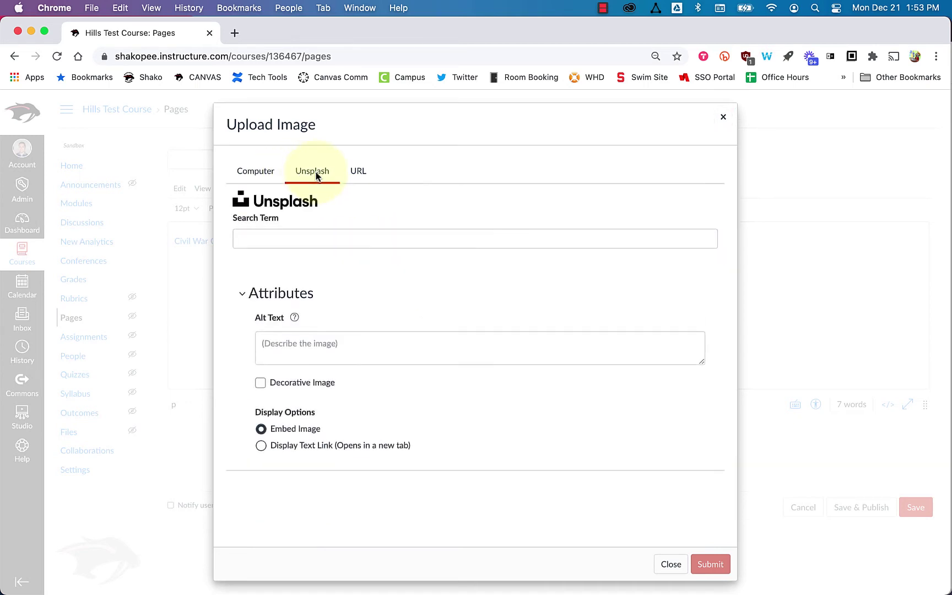
click(298, 238)
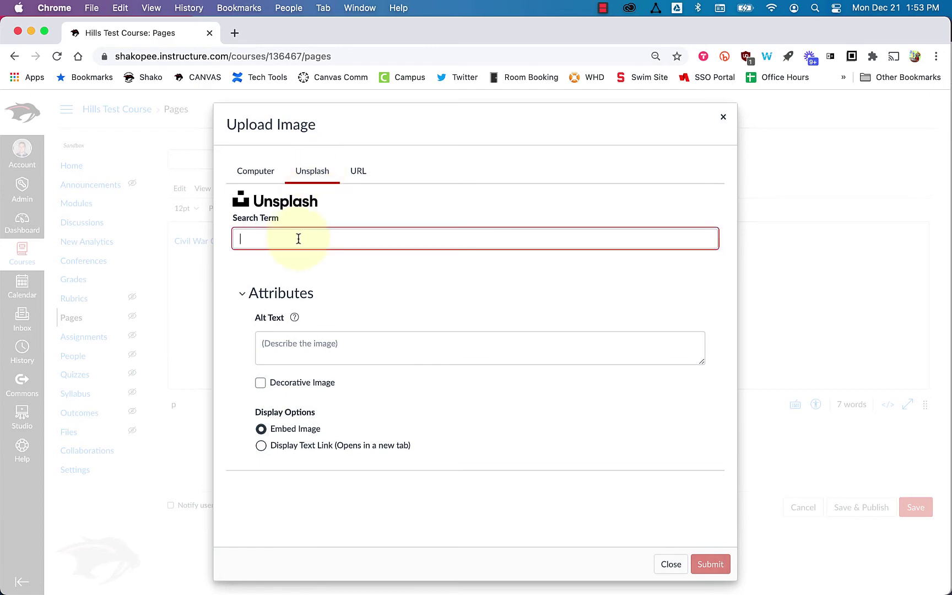
text(dog)
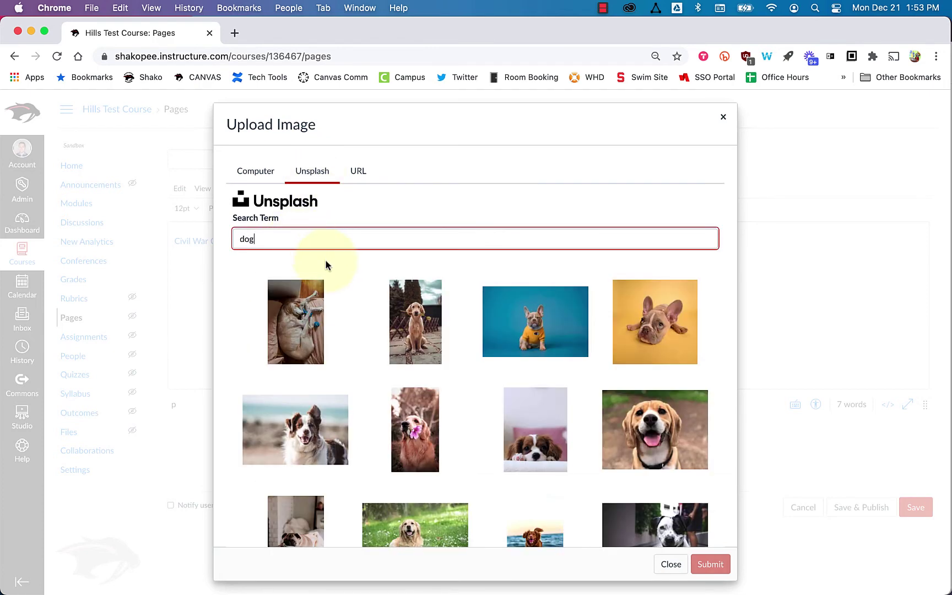
click(392, 308)
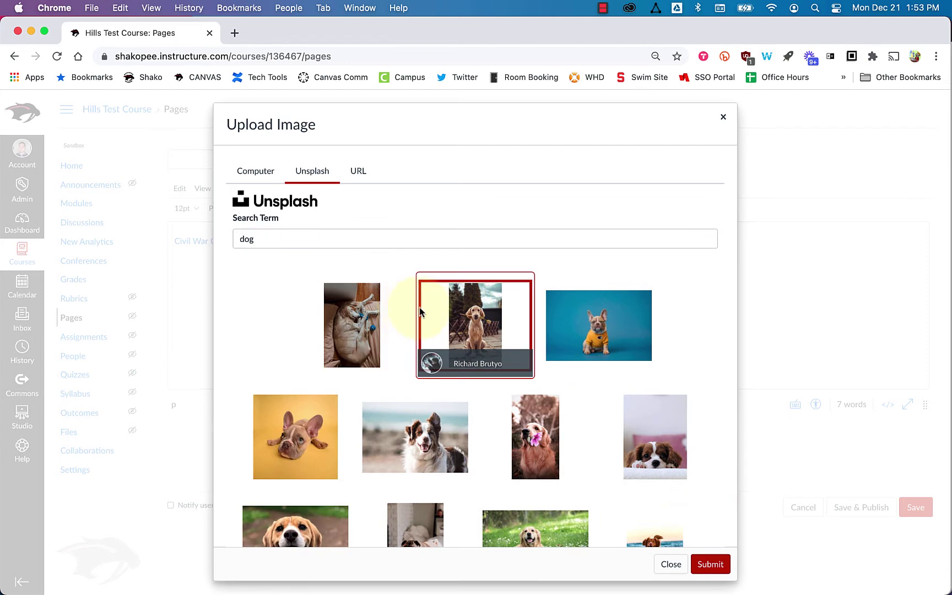
click(711, 564)
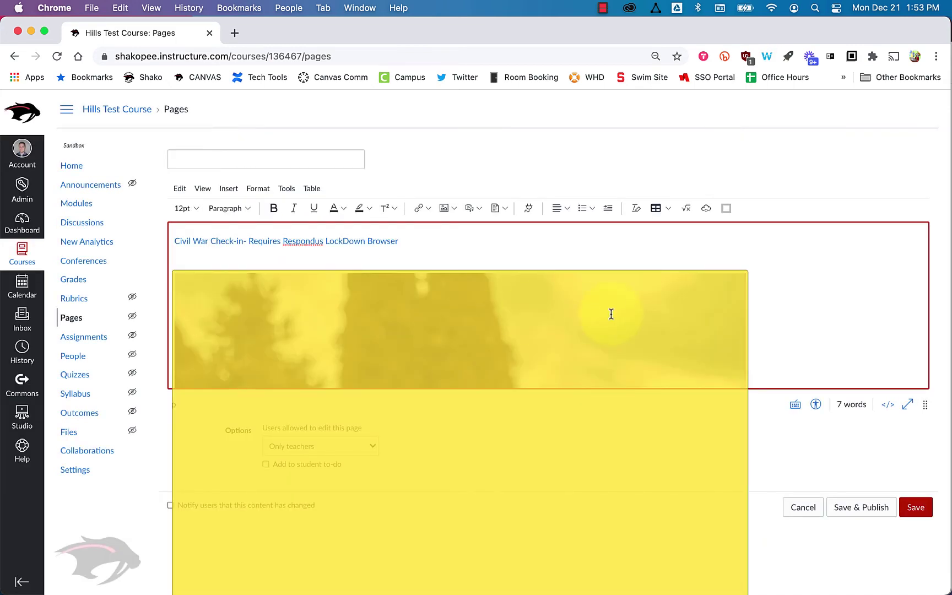
Step: Shrink the embedded dog photo proportionally to about 736 by 1181 pixels
scroll(650, 335, down, 5)
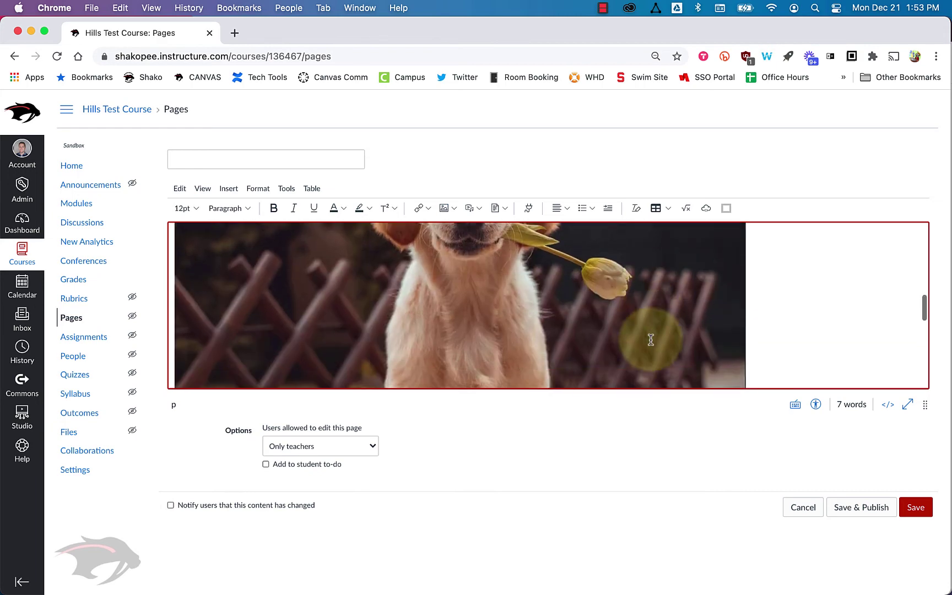
scroll(651, 339, down, 5)
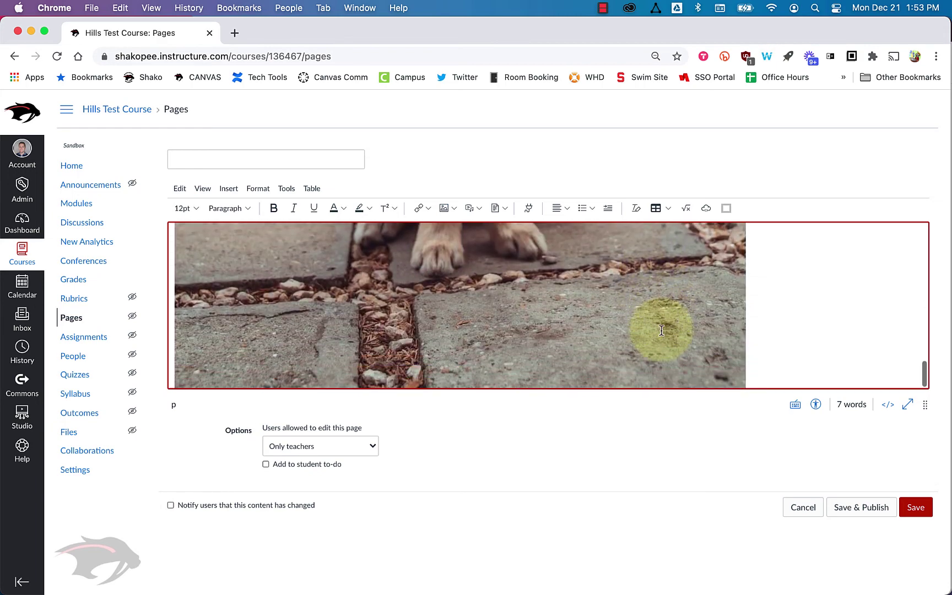
click(711, 317)
drag(744, 387, 496, 245)
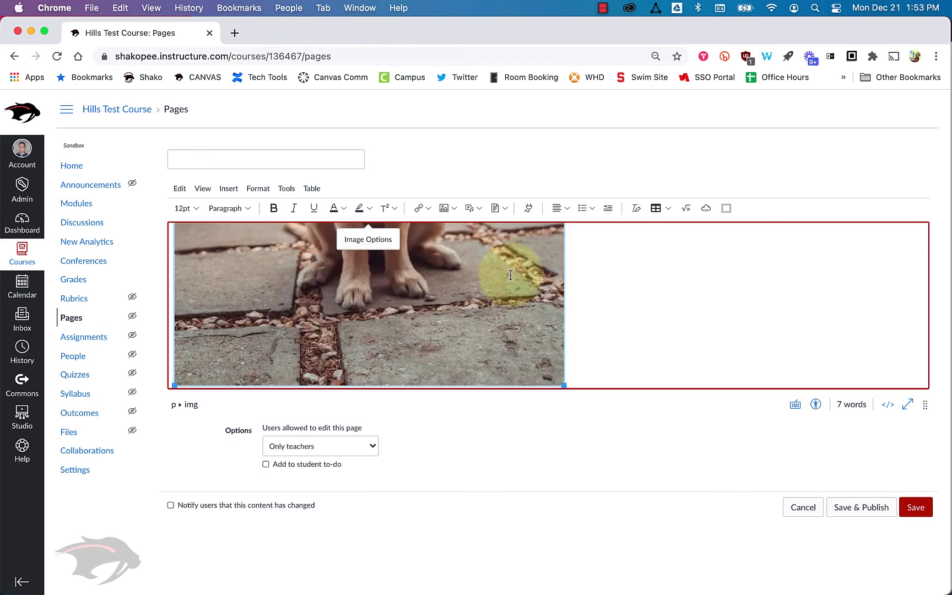
Step: Change the dog photo's display option from an embedded image to a text link that opens in a new tab
click(347, 240)
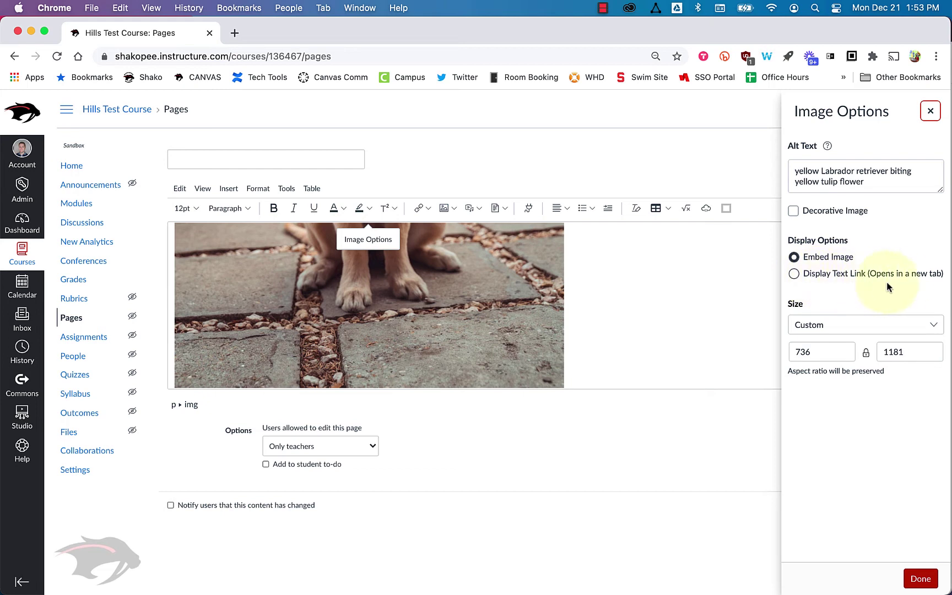
click(794, 274)
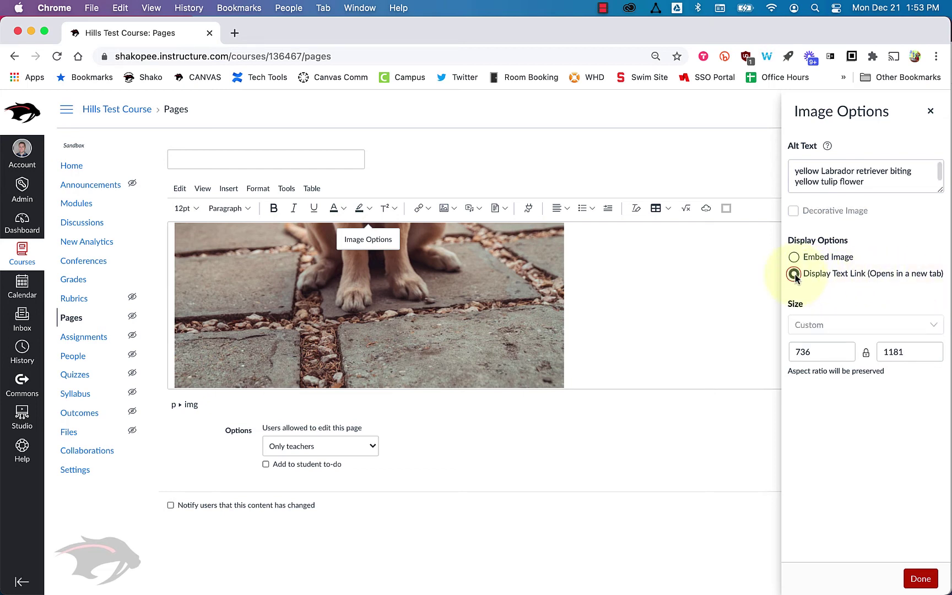
click(920, 579)
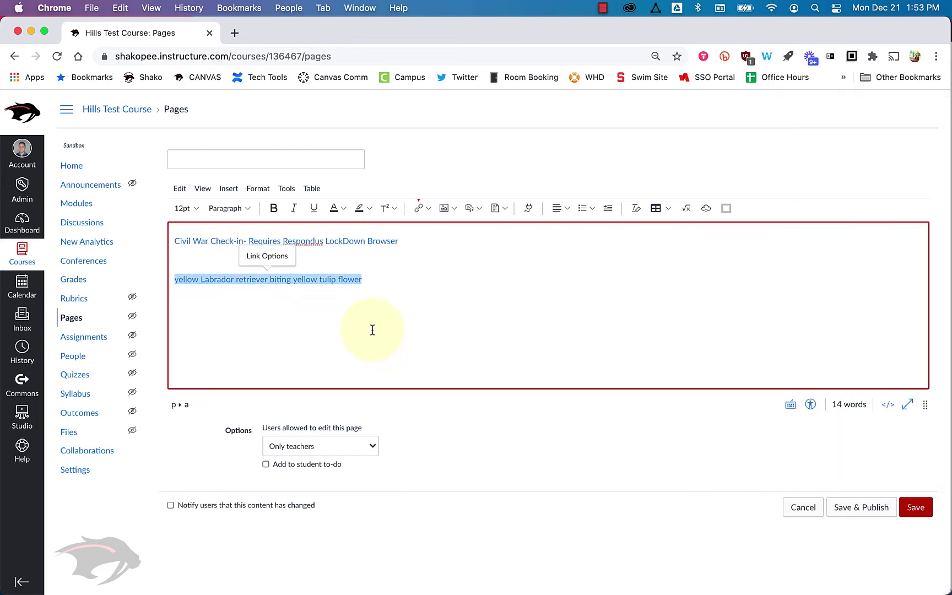
Step: Change the photo link's text to "Dog Picture" and start a new line below it
drag(176, 279, 363, 287)
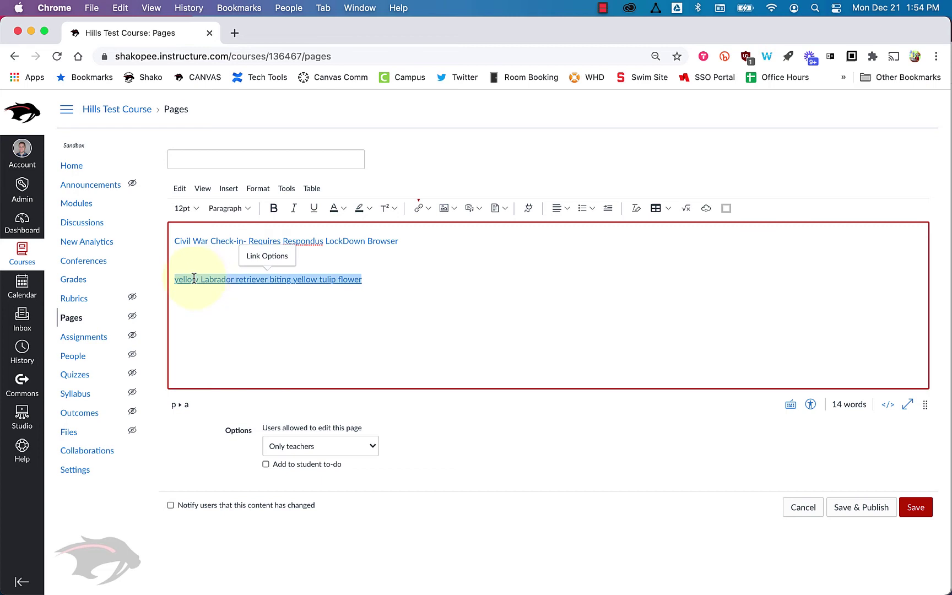
click(268, 256)
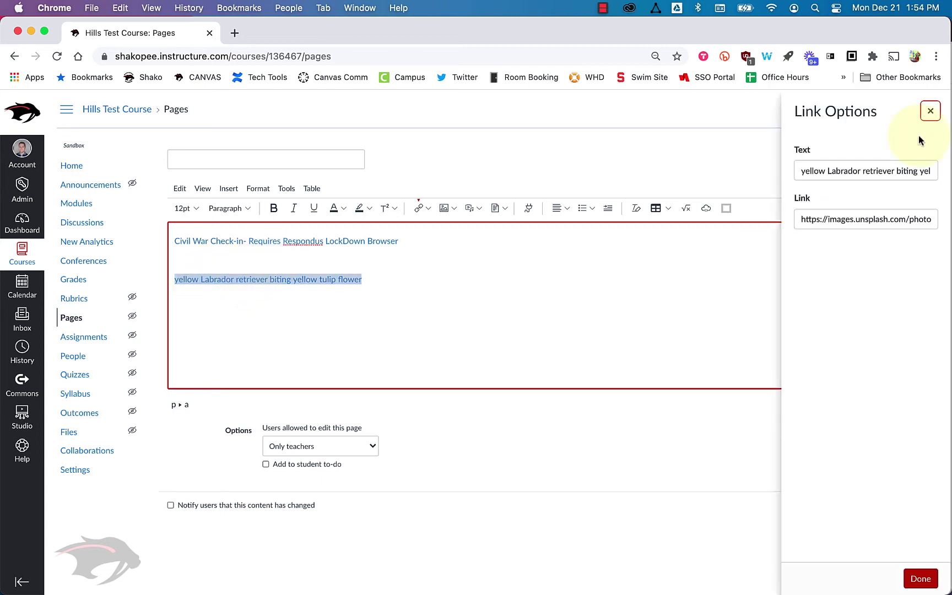
click(302, 279)
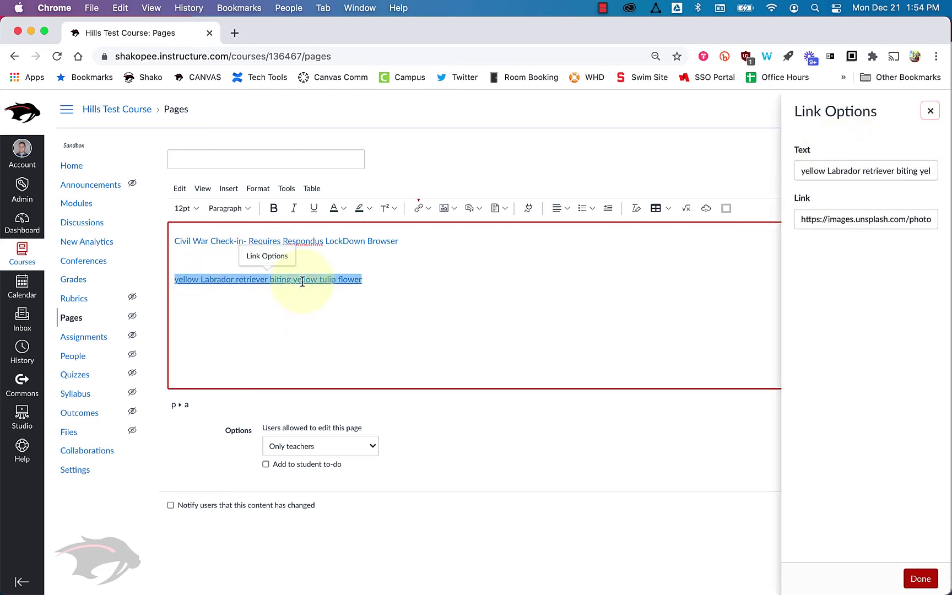
click(267, 258)
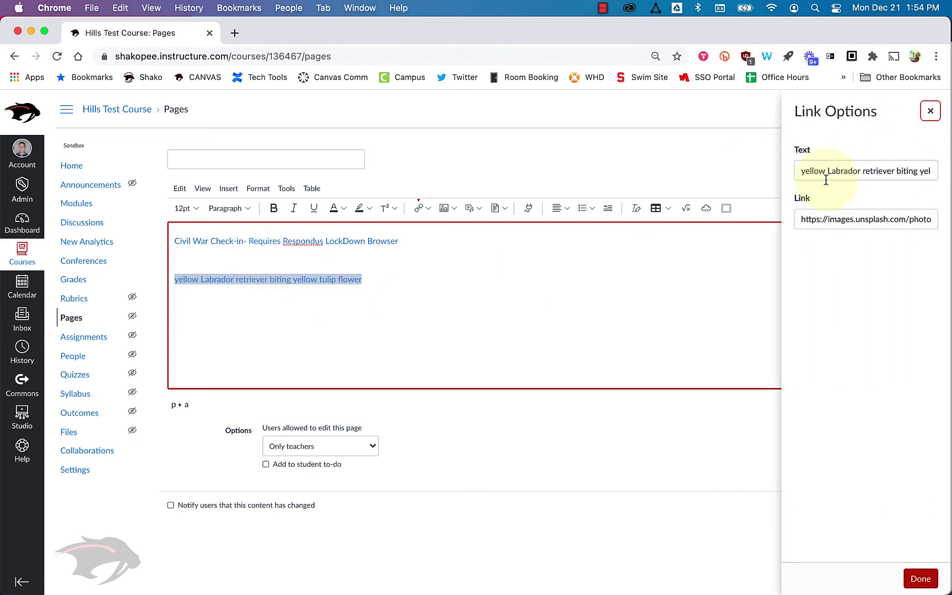
triple_click(827, 175)
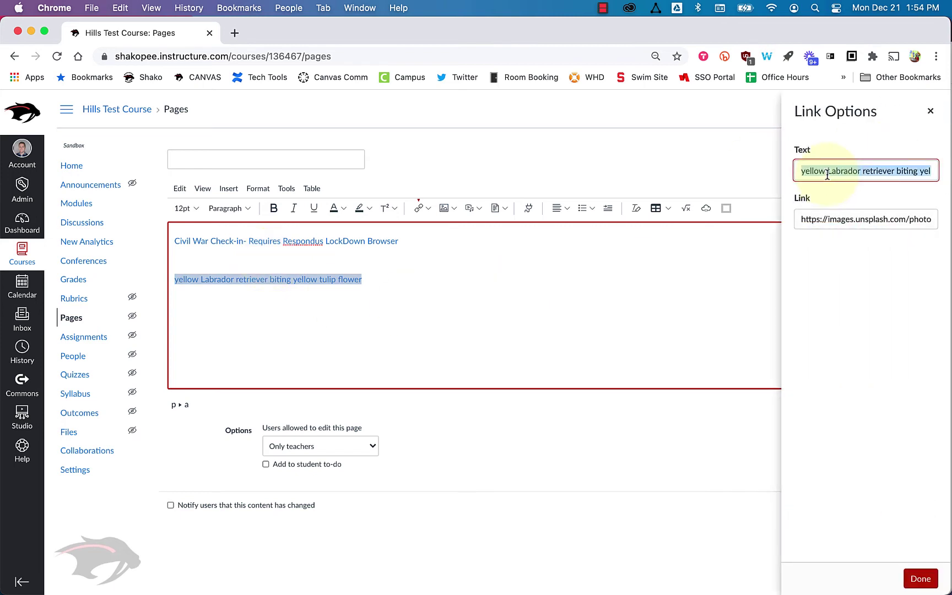
key(BackSpace)
text(Dog P)
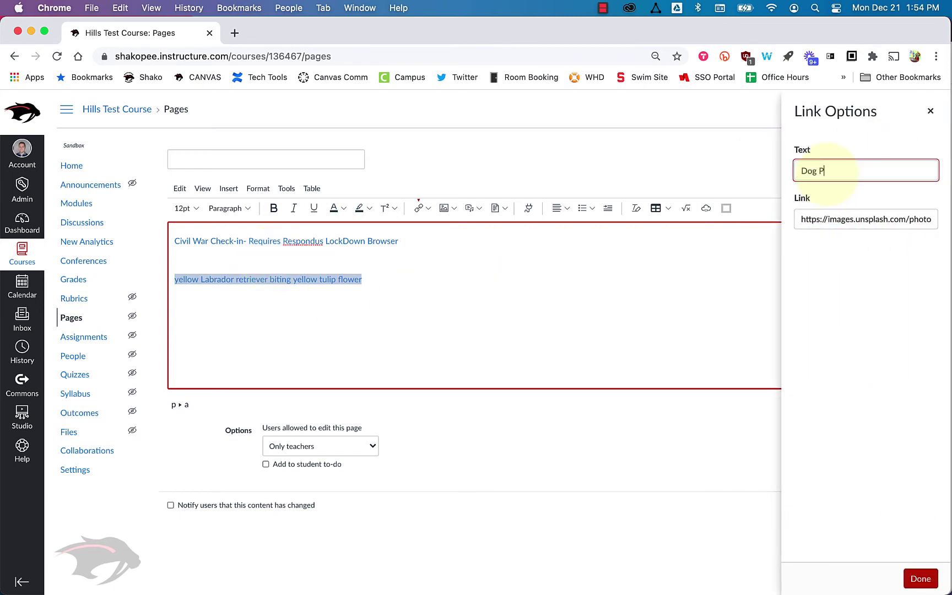
text(icture)
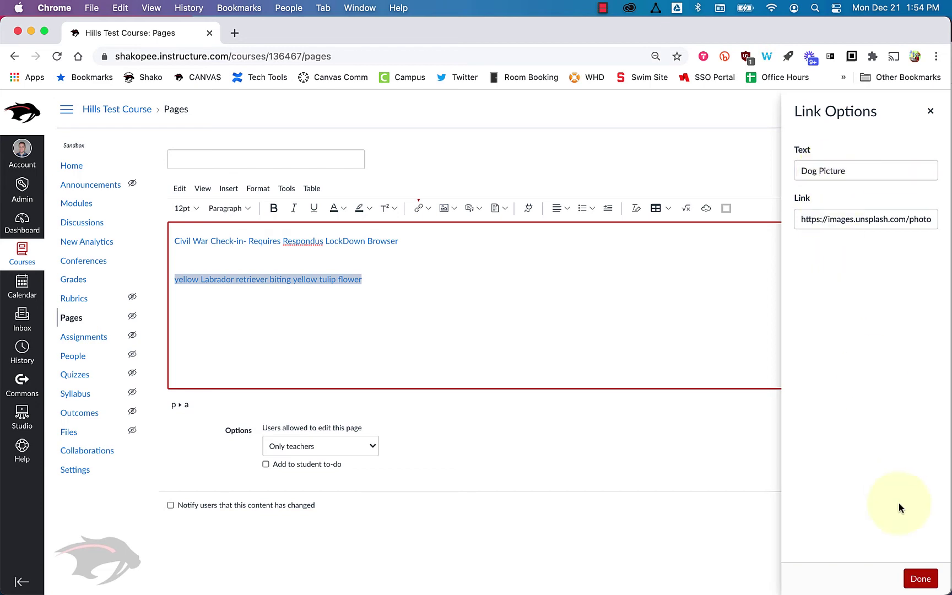
click(921, 578)
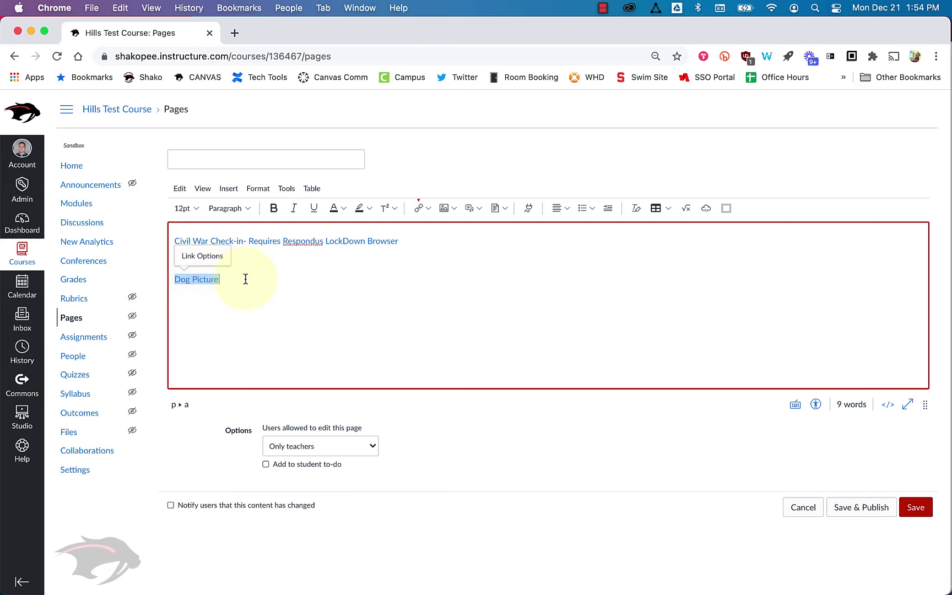
click(245, 279)
key(Return)
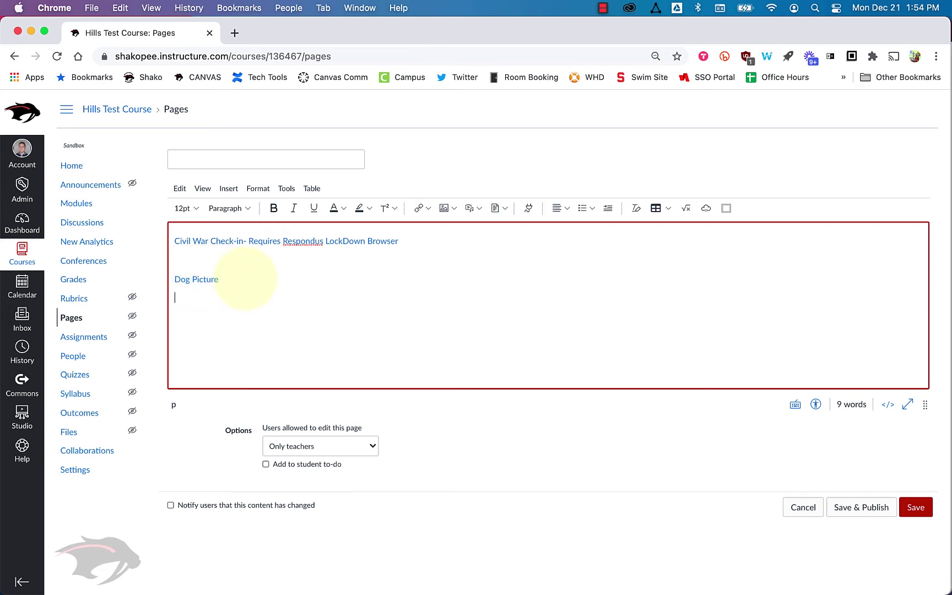
Step: Open the media upload's recording view with camera and microphone access allowed, and leave it without recording
click(470, 209)
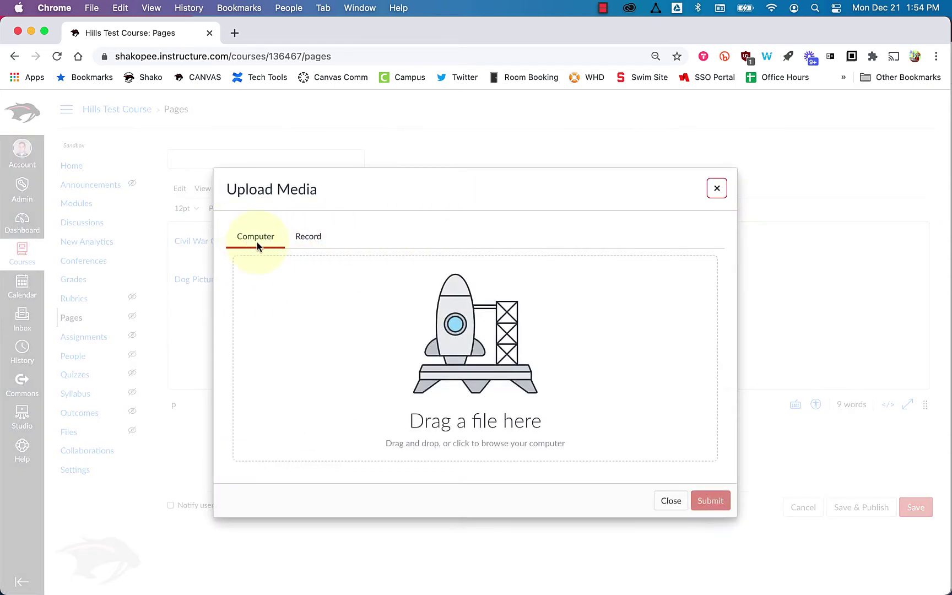
click(308, 239)
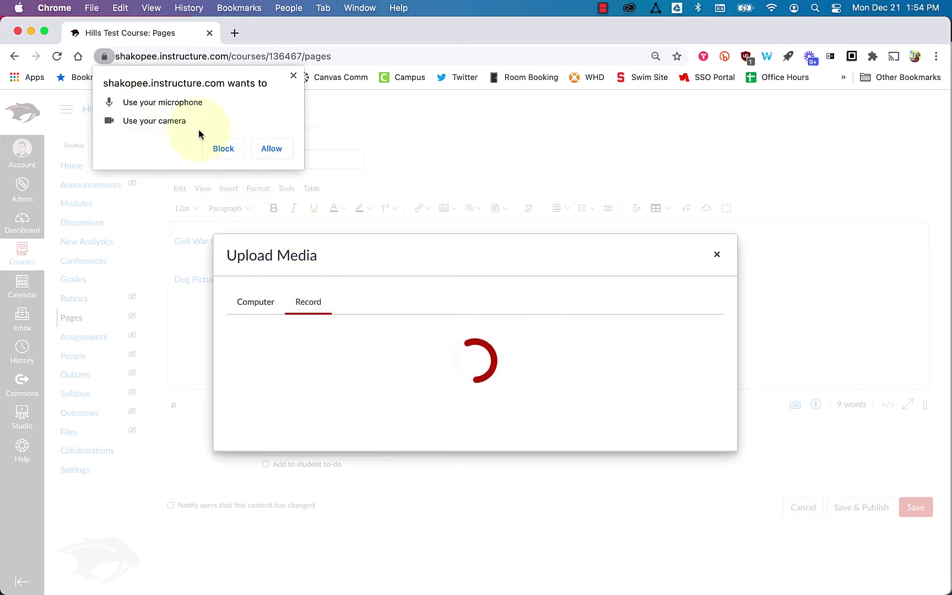
click(260, 147)
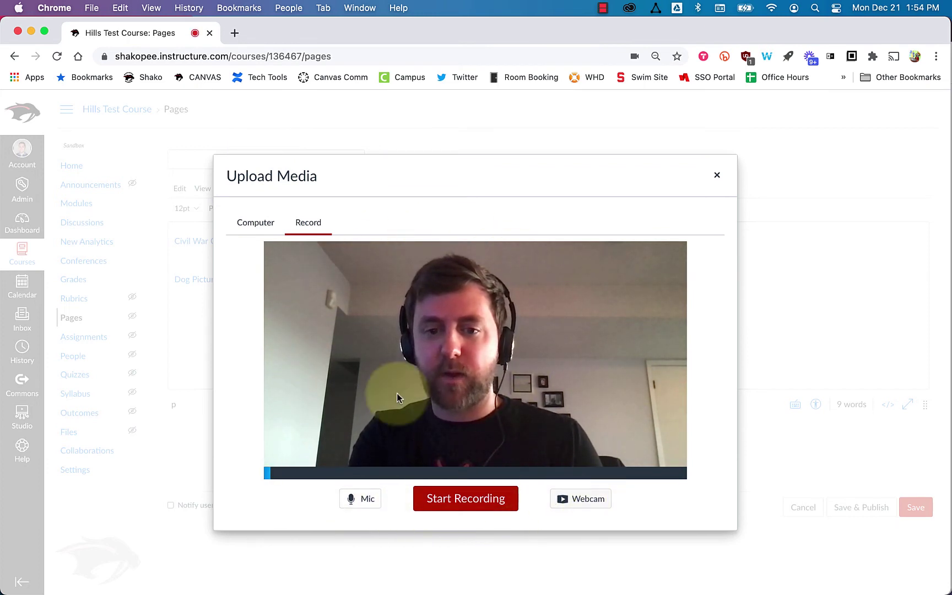
key(Escape)
Step: Upload the document "12.16.20 - Safe Learning Plan for the 2020-21 School Year.pdf" from the Desktop and insert its link below Dog Picture
click(503, 212)
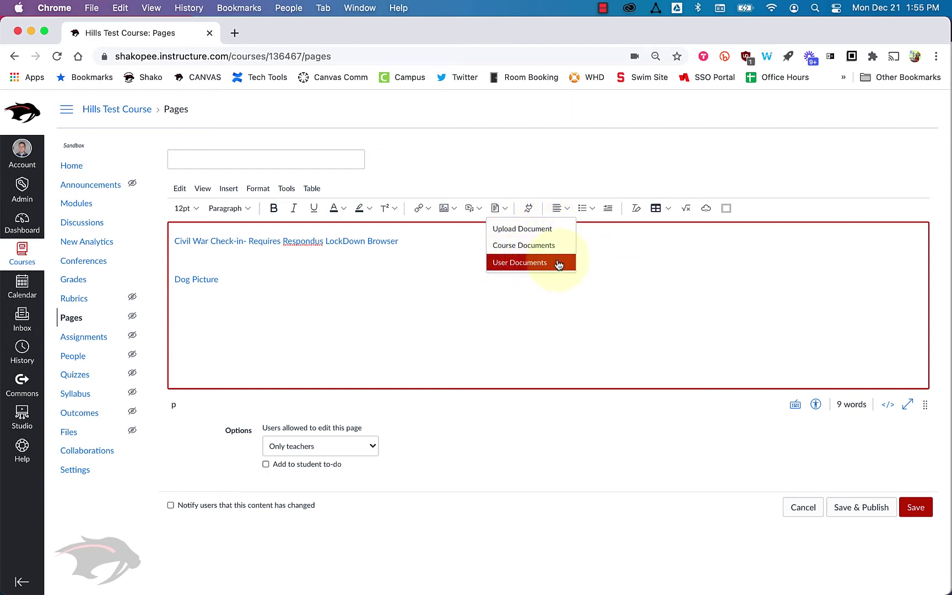
click(520, 235)
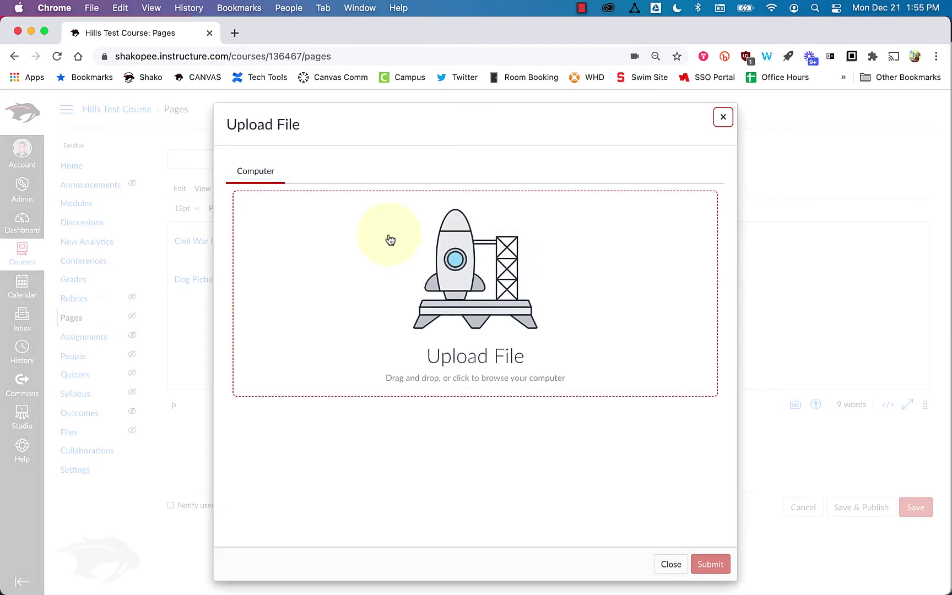
click(406, 308)
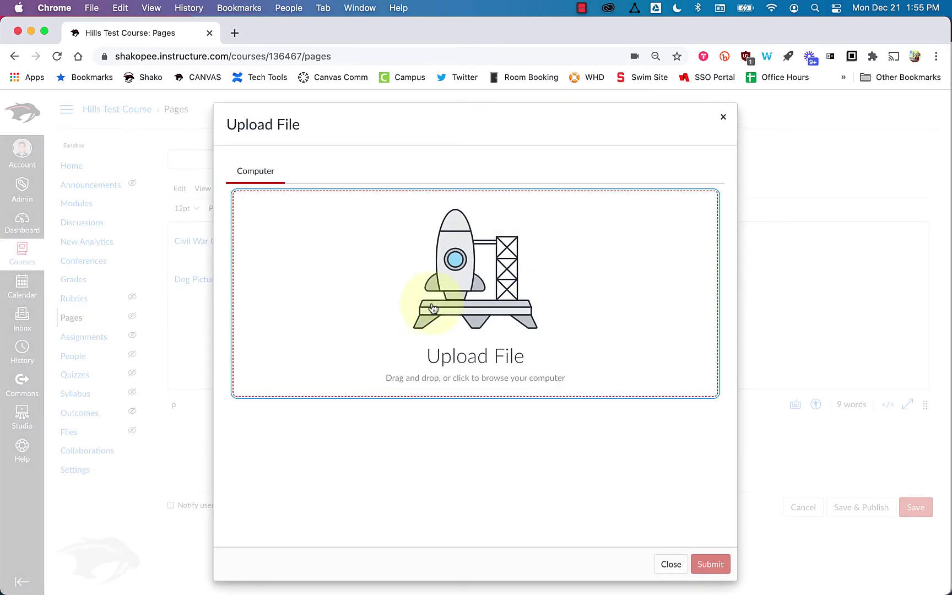
click(433, 308)
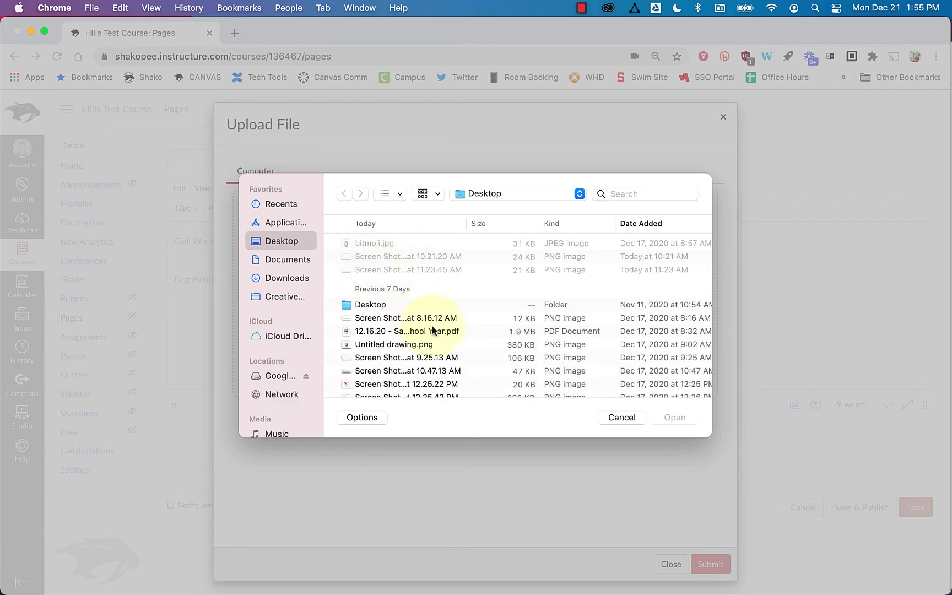
click(413, 331)
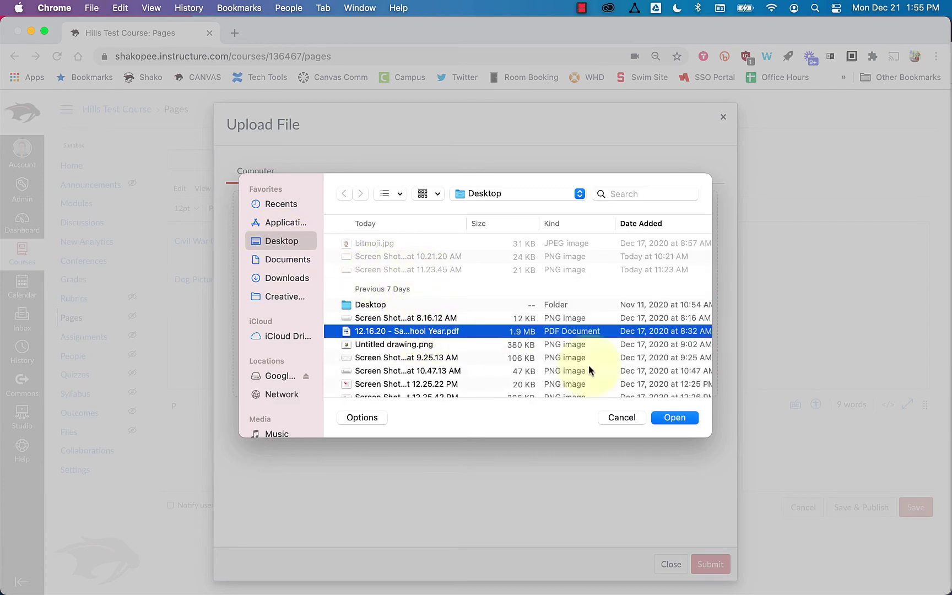
click(677, 418)
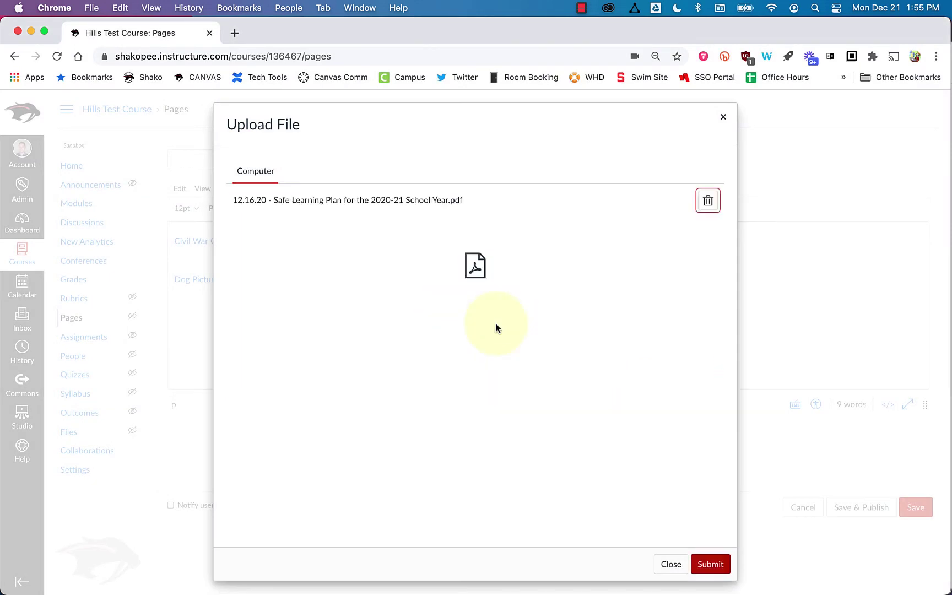
click(710, 564)
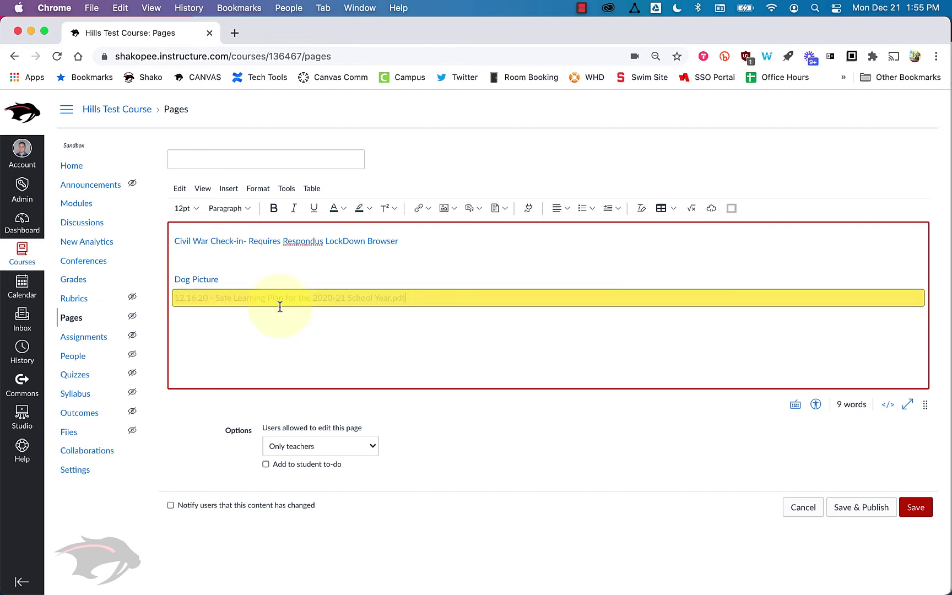
Step: Insert two blank lines between the Dog Picture link and the Safe Learning Plan PDF link
triple_click(247, 283)
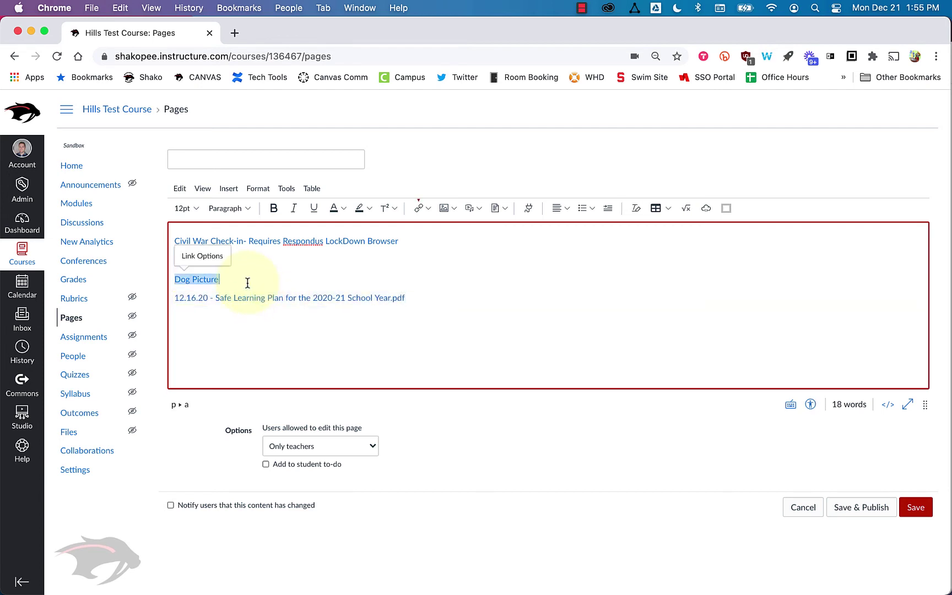
click(278, 282)
key(Return)
key(Return)
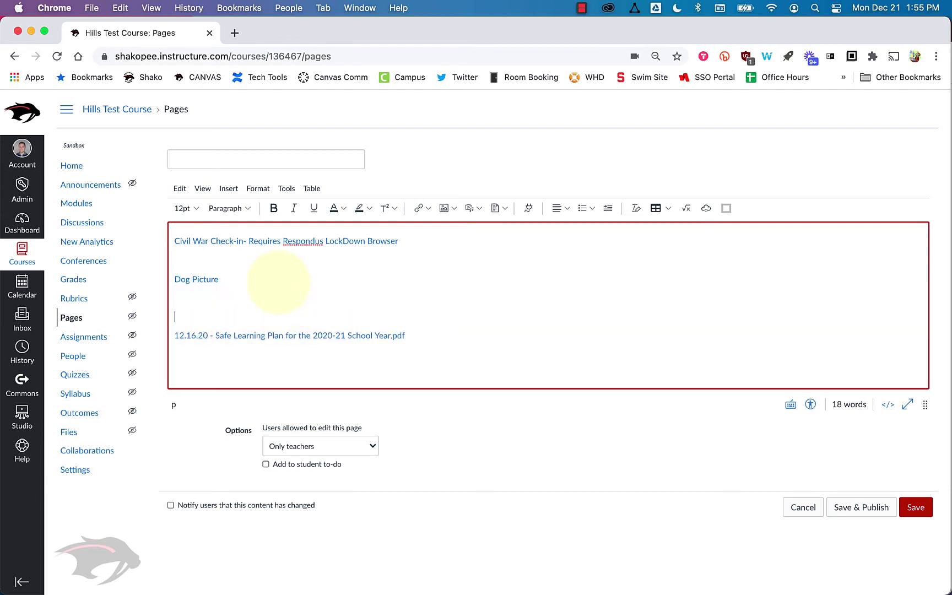
Step: Change the Safe Learning Plan PDF link's text to "FILE" in its link options
triple_click(368, 342)
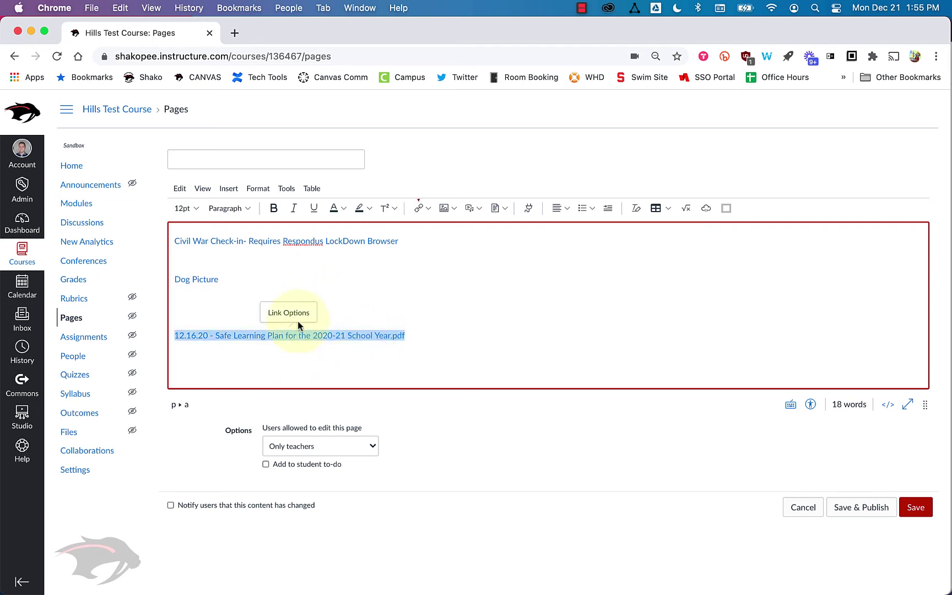
click(282, 314)
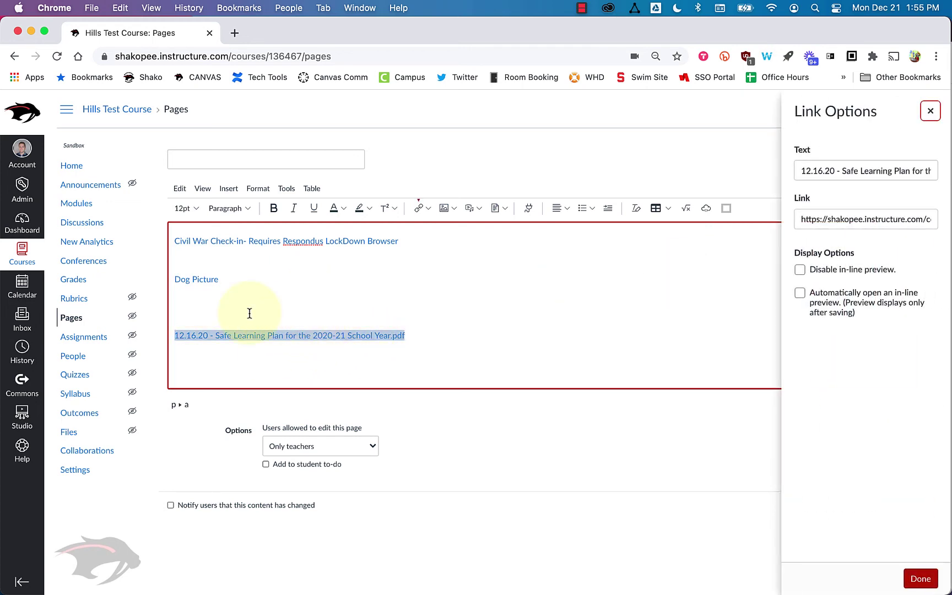
triple_click(875, 171)
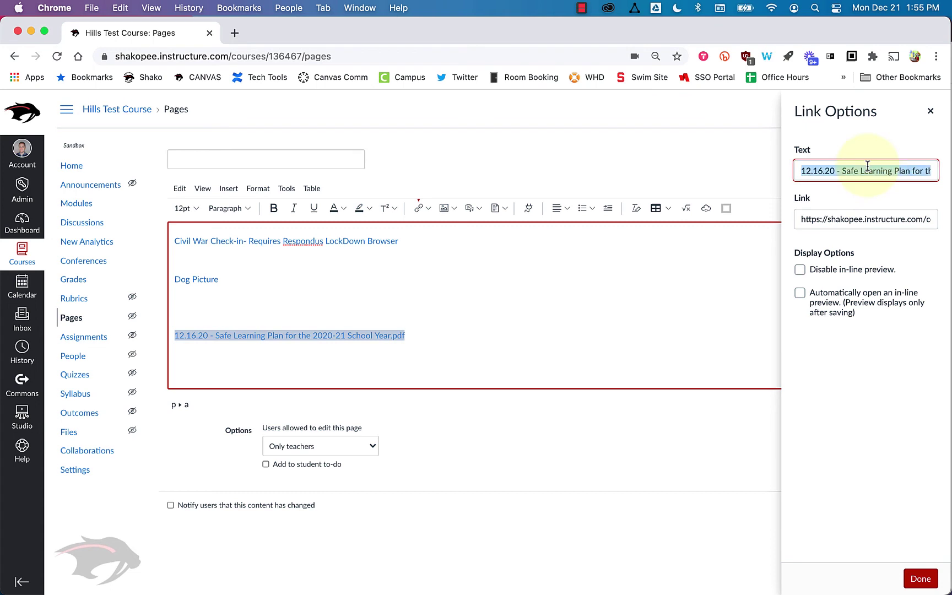
key(BackSpace)
text(F)
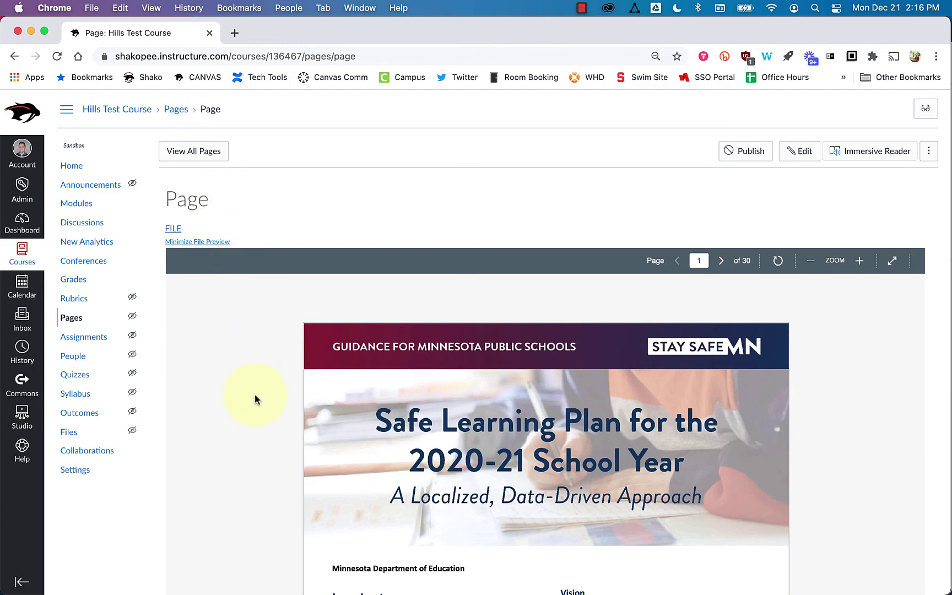
Step: Look through the PDF's in-line preview on the saved page
scroll(254, 394, down, 5)
scroll(255, 395, down, 5)
scroll(254, 394, up, 9)
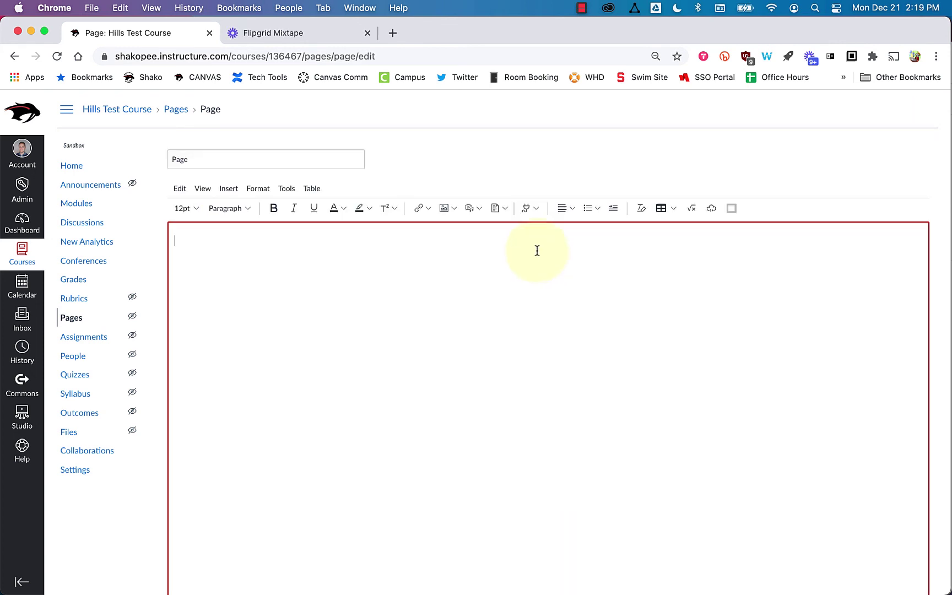
Step: Browse all external apps available to the page editor, including the Studio description, and close the list
click(522, 211)
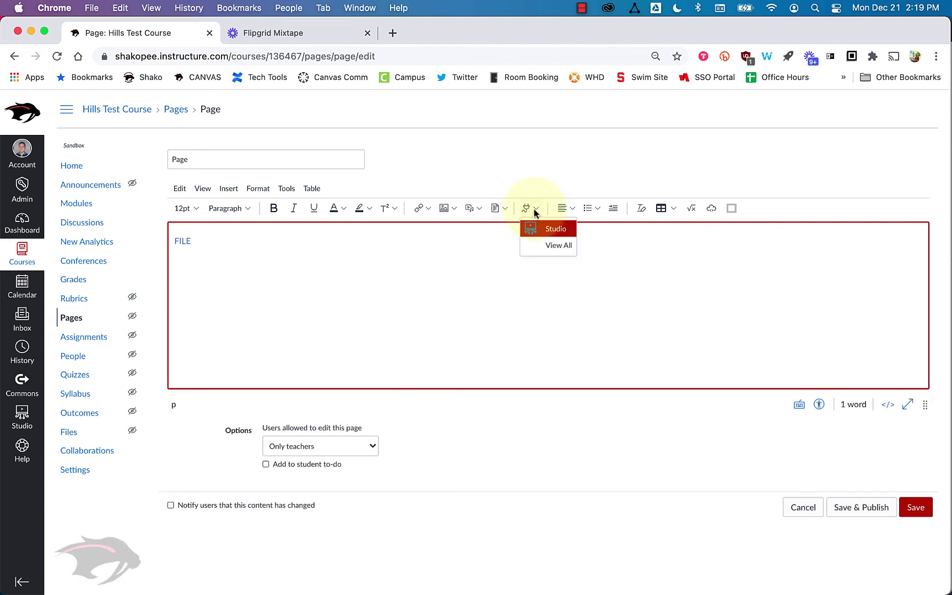
click(558, 246)
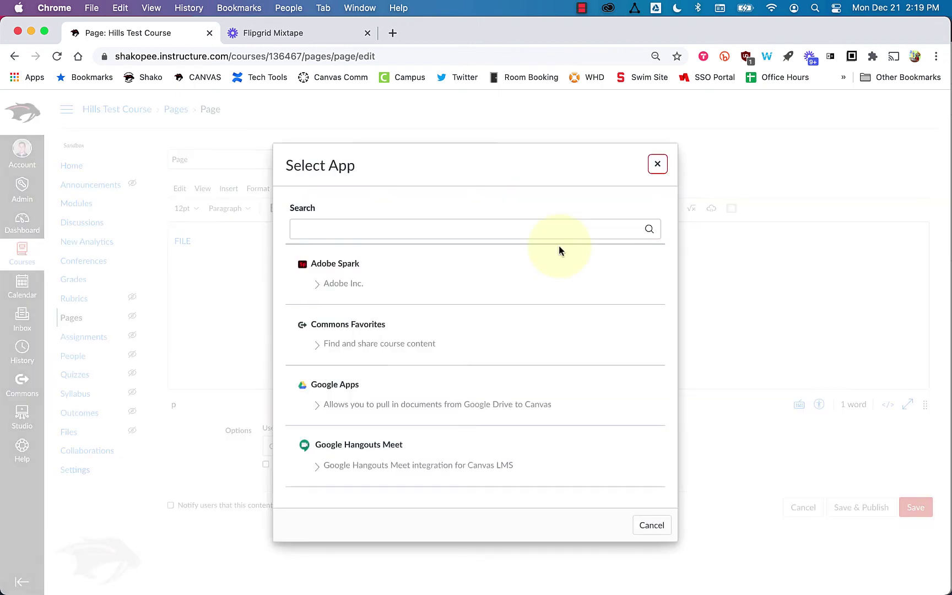
scroll(384, 284, down, 3)
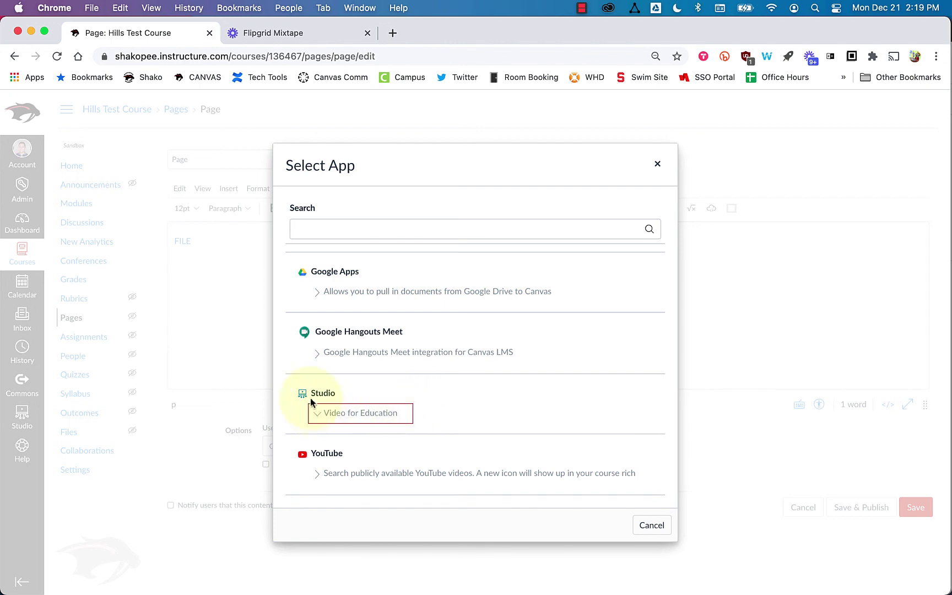
click(330, 408)
click(640, 213)
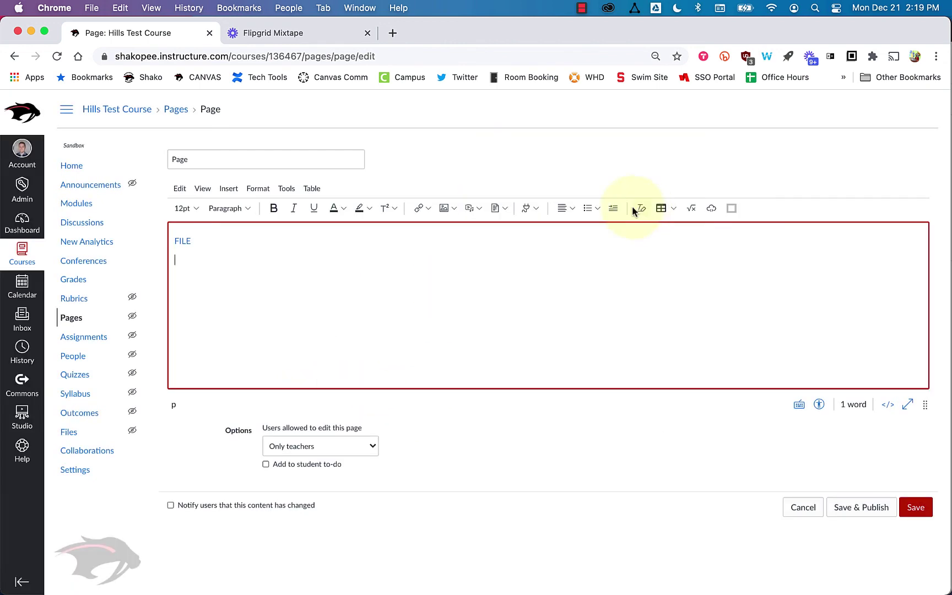
Step: Look over the table options and the equation editor without inserting anything
click(671, 211)
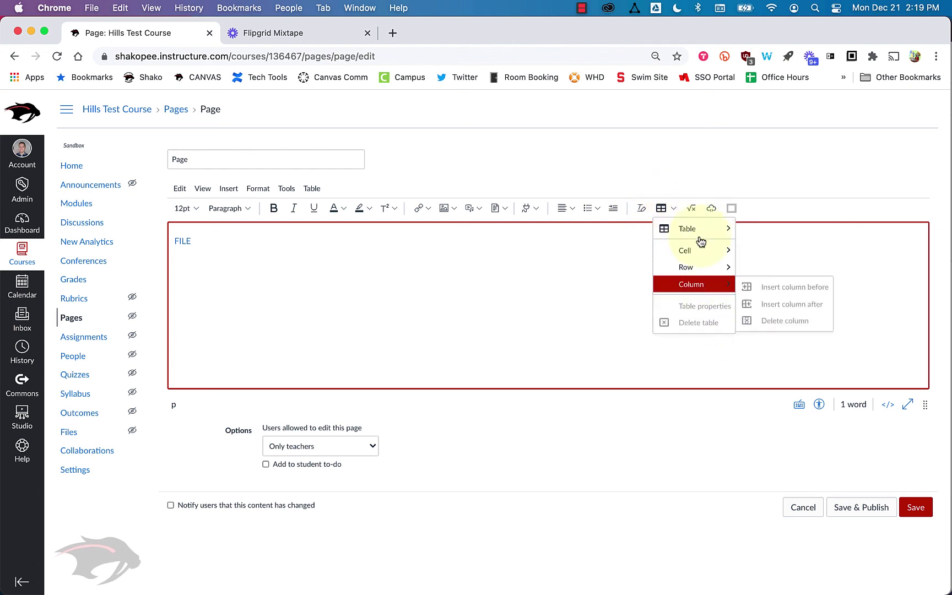
click(692, 212)
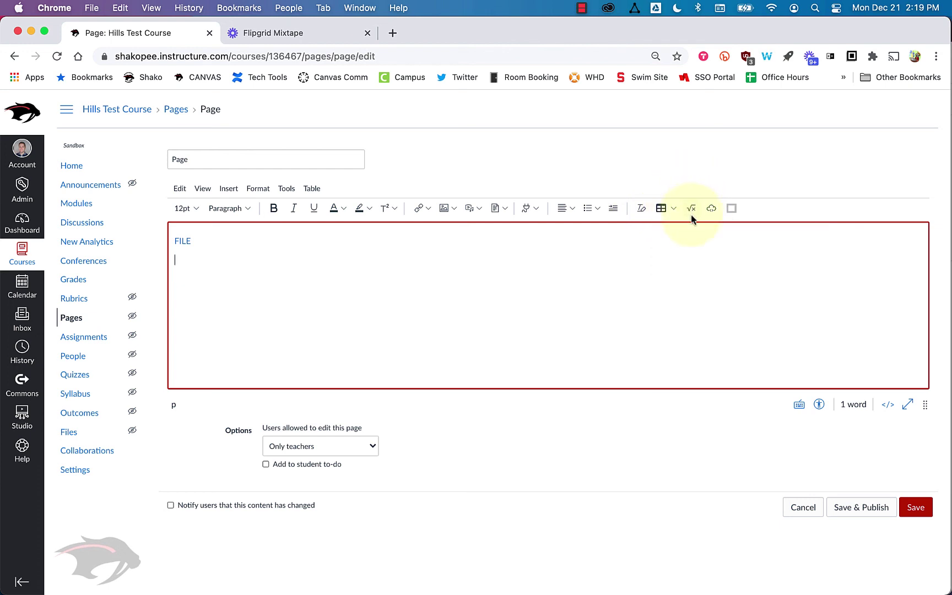
click(692, 215)
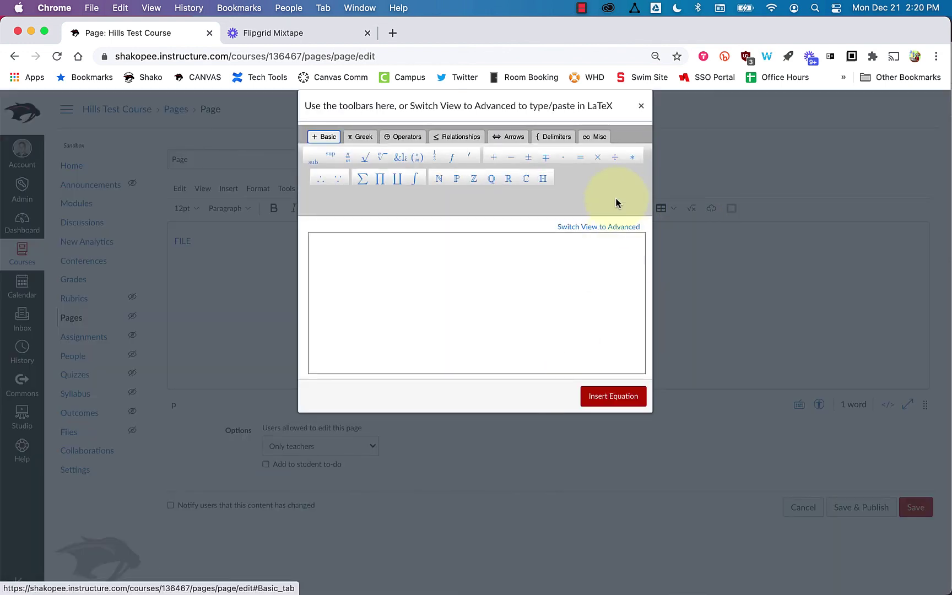
click(641, 107)
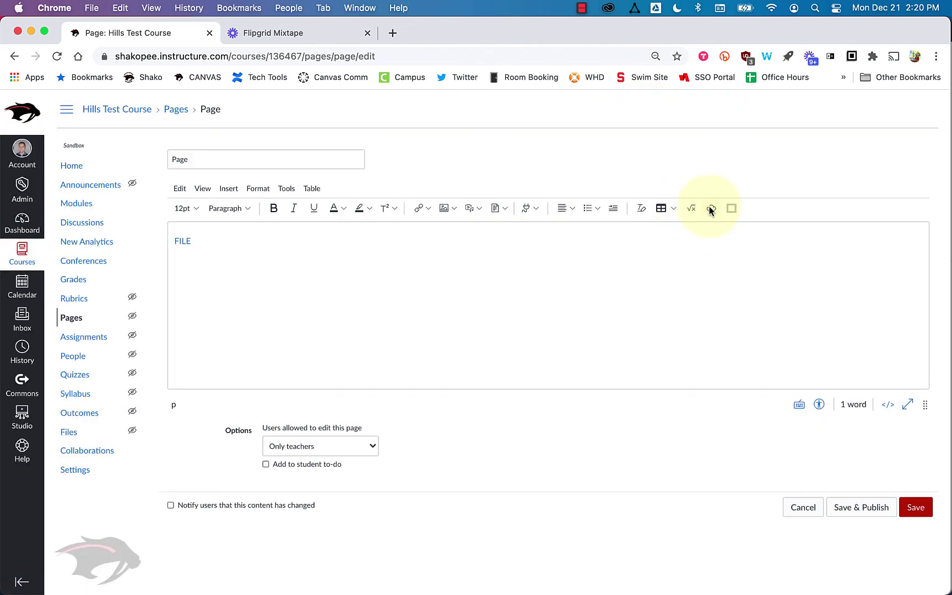
Step: Open the page's embed code entry, switch to Loom, and copy the Flipgrid Mixtape video's embed code at a fixed size of 640 × 400
click(711, 208)
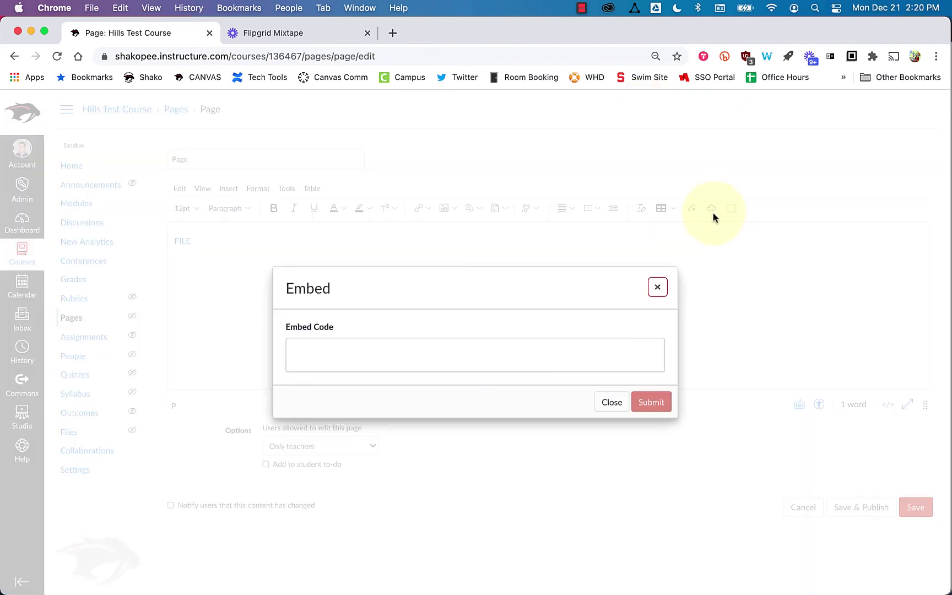
click(367, 357)
click(277, 39)
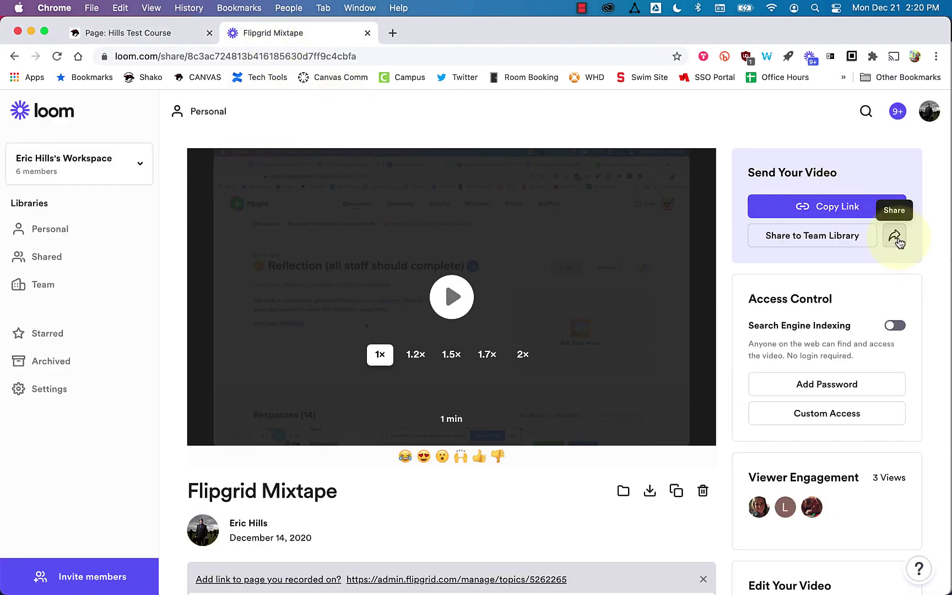
click(893, 237)
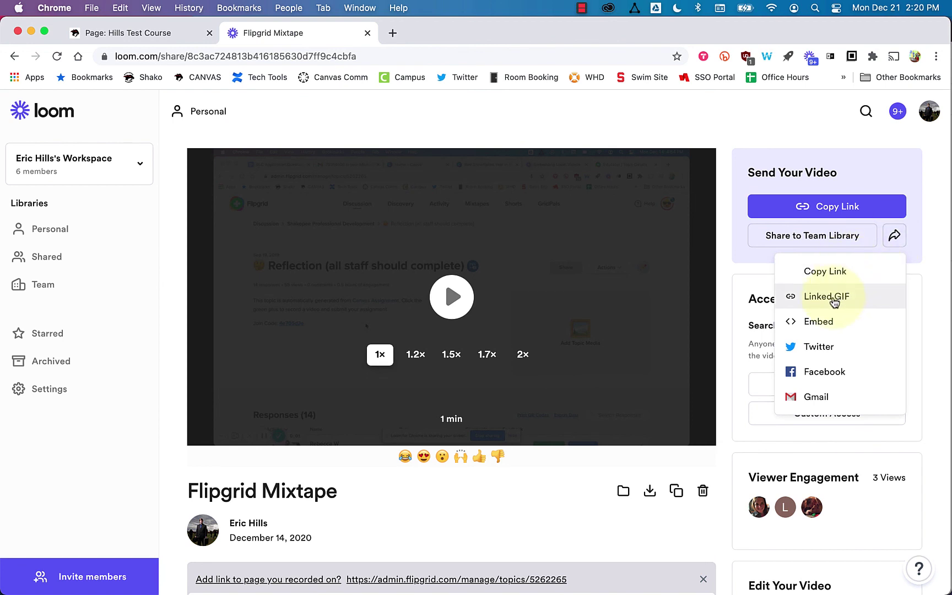
click(814, 325)
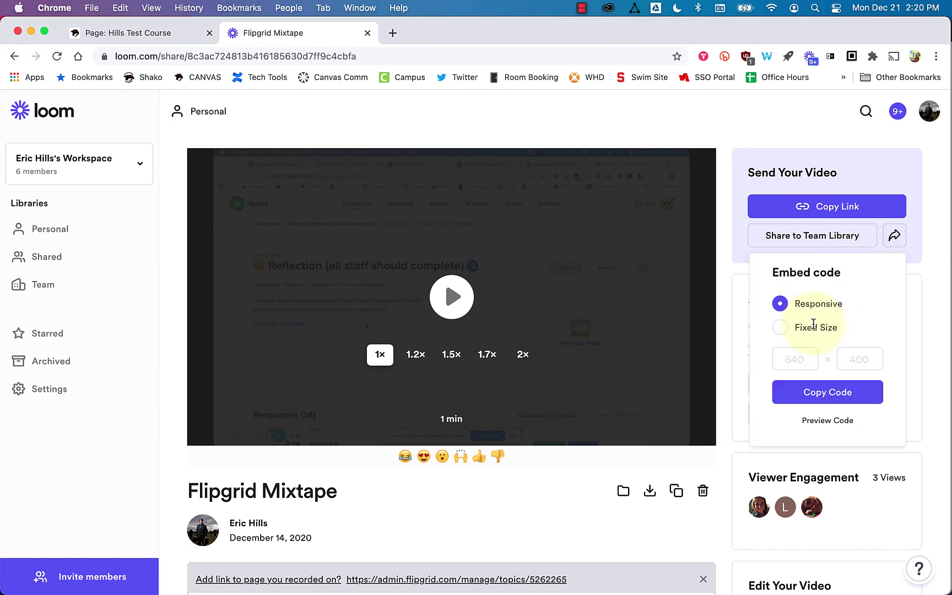
click(779, 327)
click(821, 399)
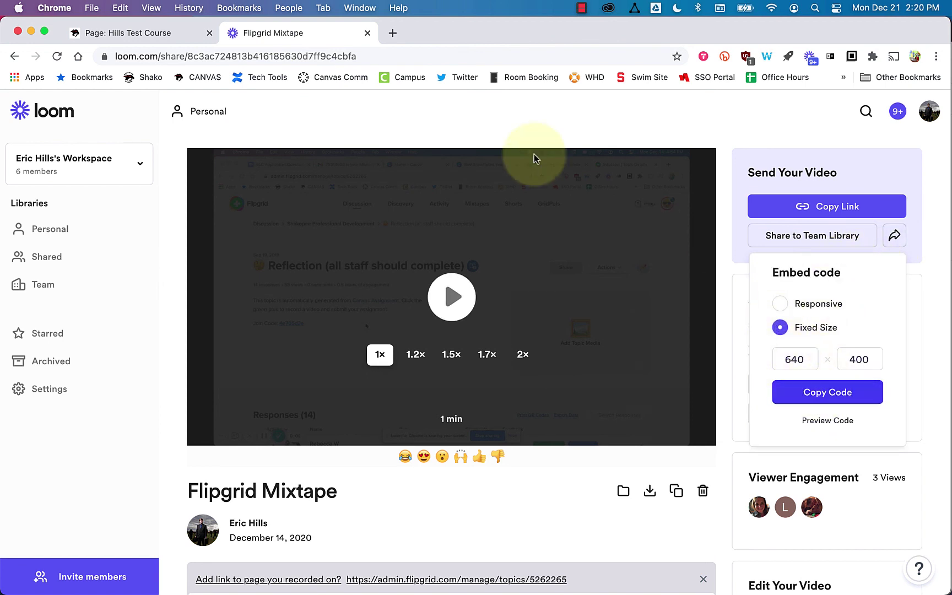
Step: Return to the Canvas page and embed the Loom video below the FILE link using the copied code
click(178, 32)
key(cmd+v)
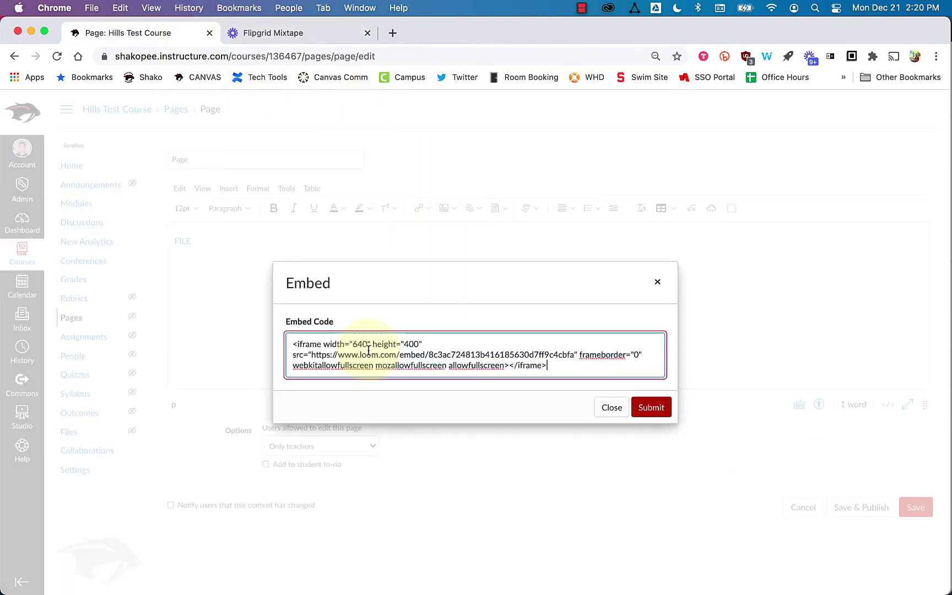
click(646, 403)
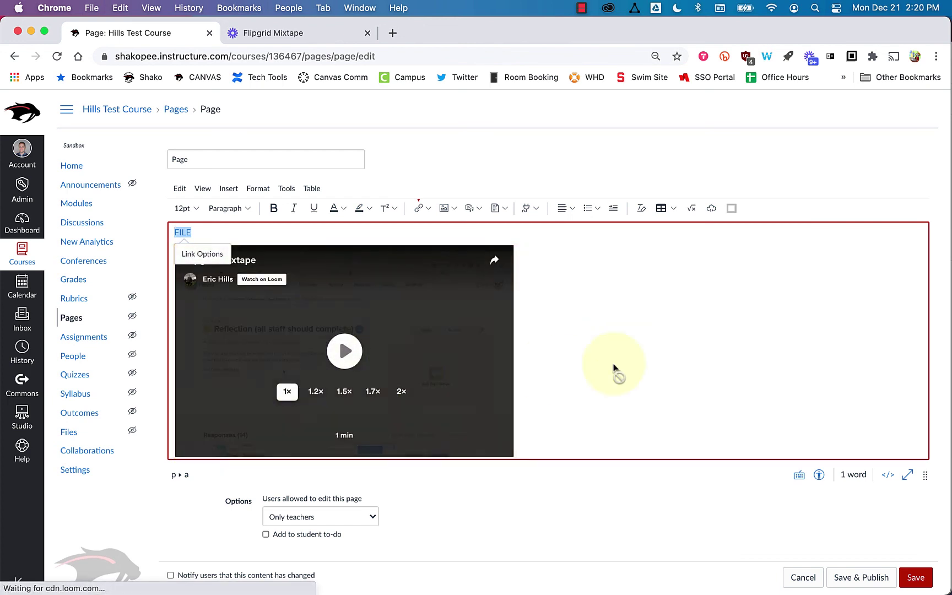
Step: Show the page's raw HTML and examine the code for the file link and the embedded video
click(618, 452)
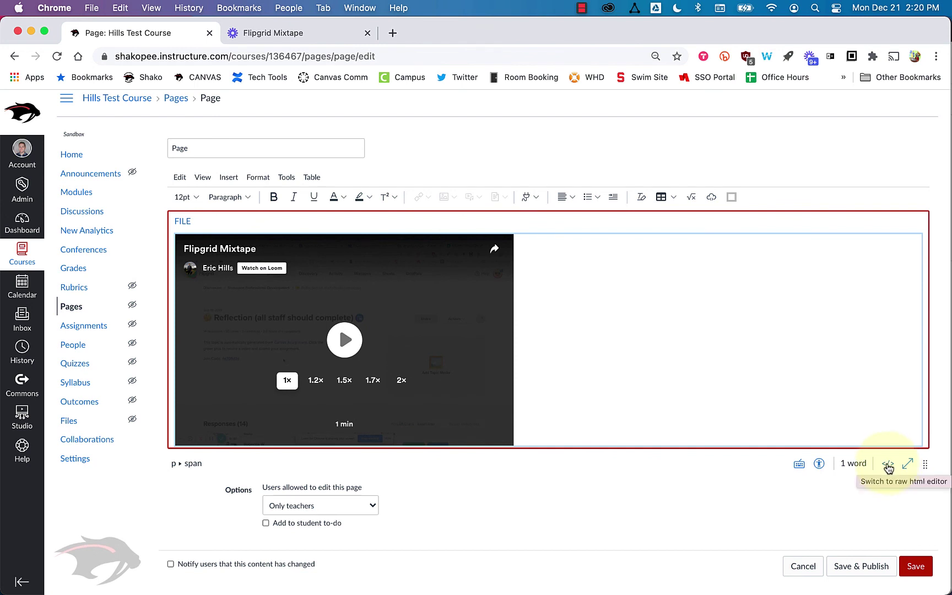
click(889, 466)
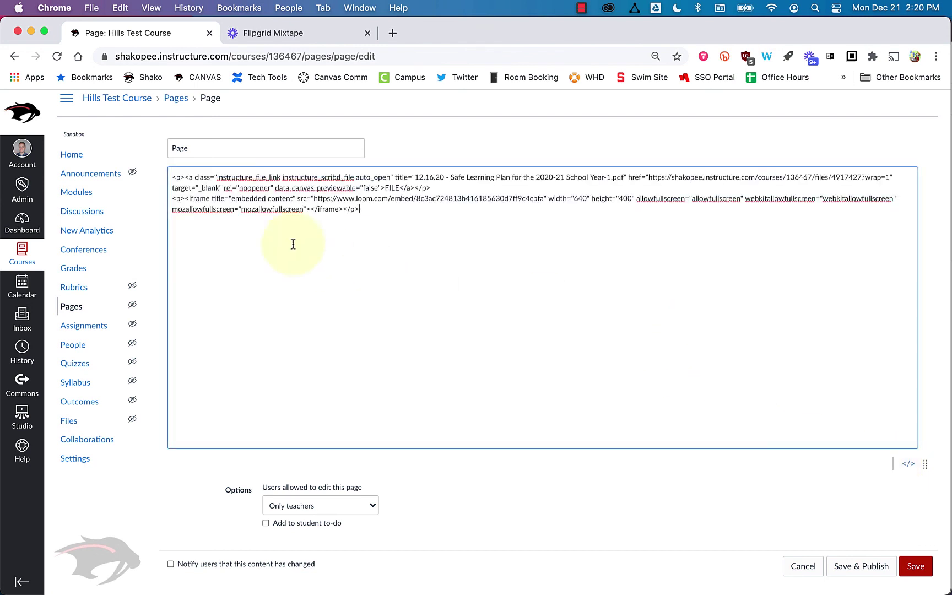
click(401, 252)
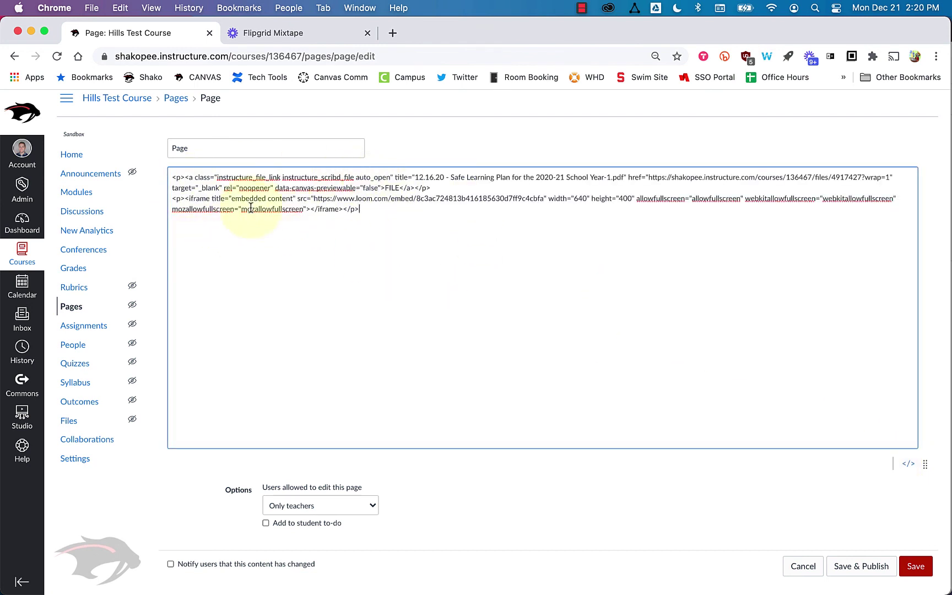